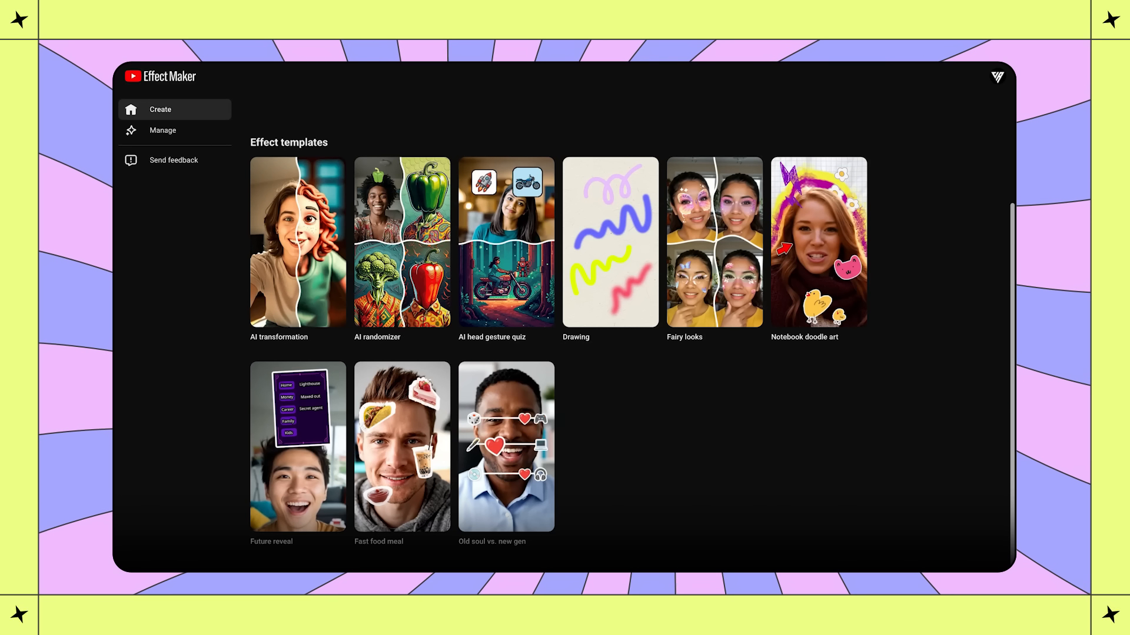
# Step: Create an effect from the AI randomizer template and dismiss its introduction
pyautogui.click(435, 272)
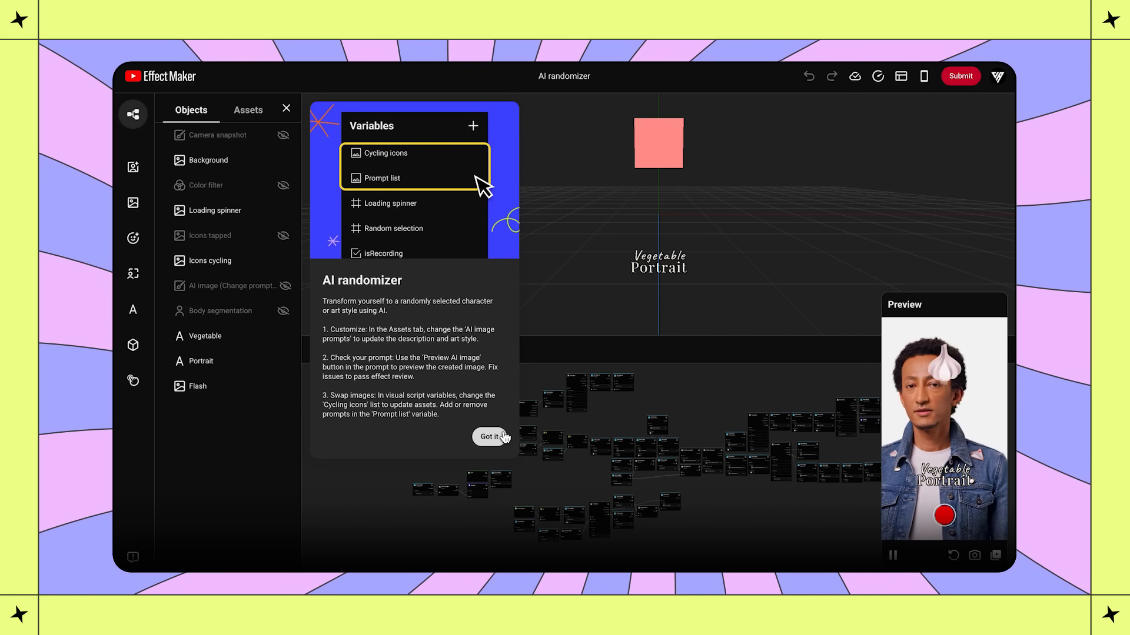
pyautogui.click(490, 437)
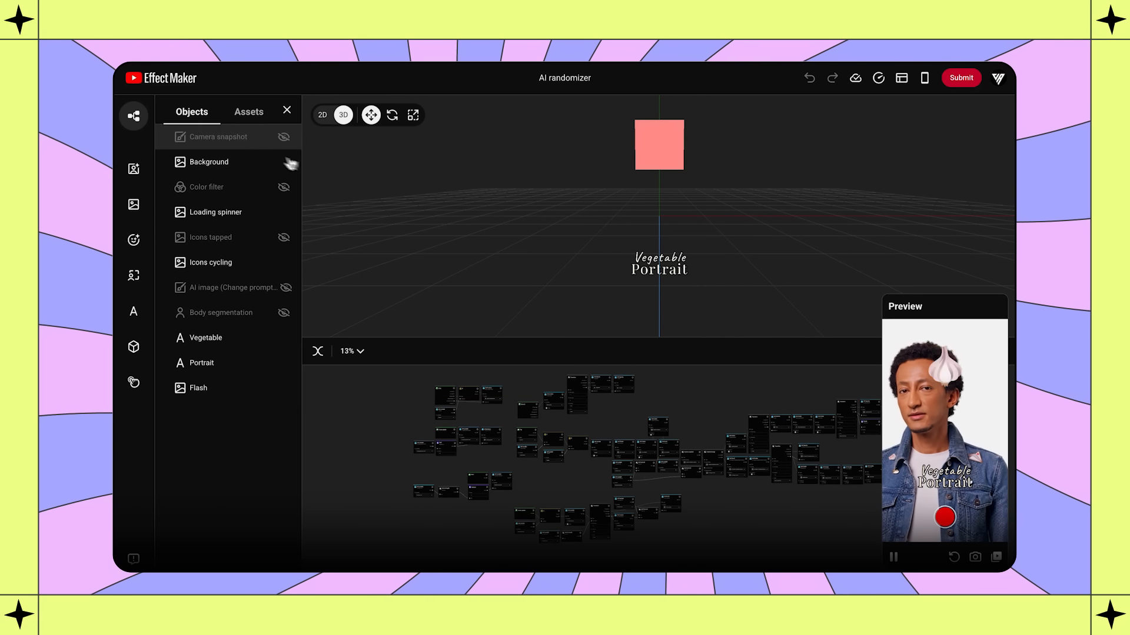
# Step: Look through the effect's assets, including the cycling icons, prompts and images
pyautogui.click(245, 115)
pyautogui.scroll(-1, 241, 353)
pyautogui.scroll(-3, 223, 530)
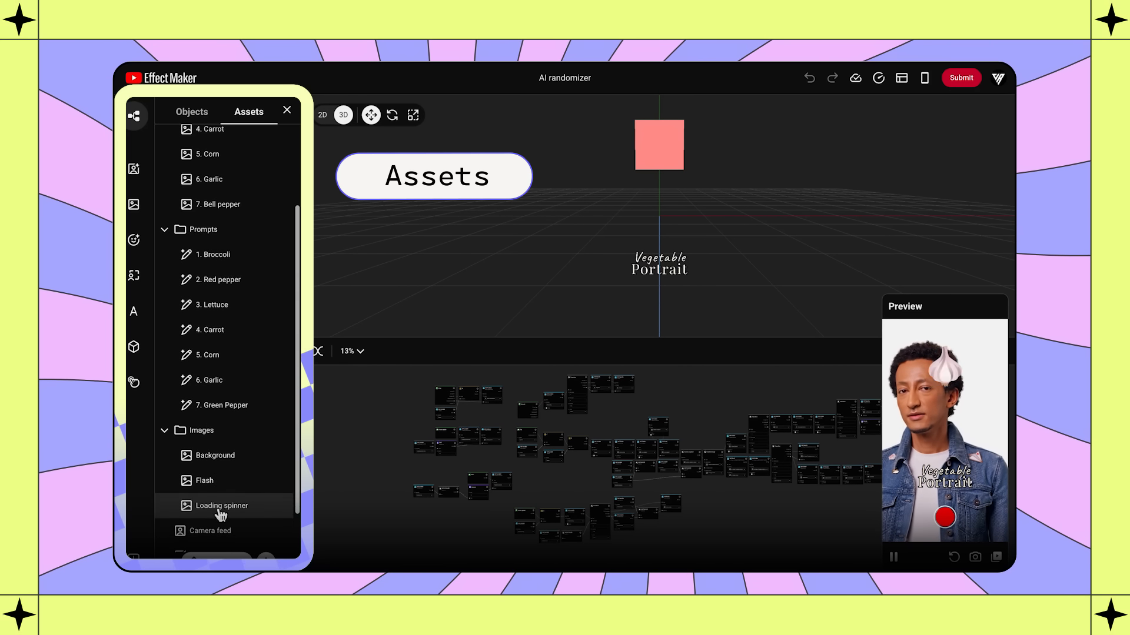
pyautogui.scroll(3, 221, 512)
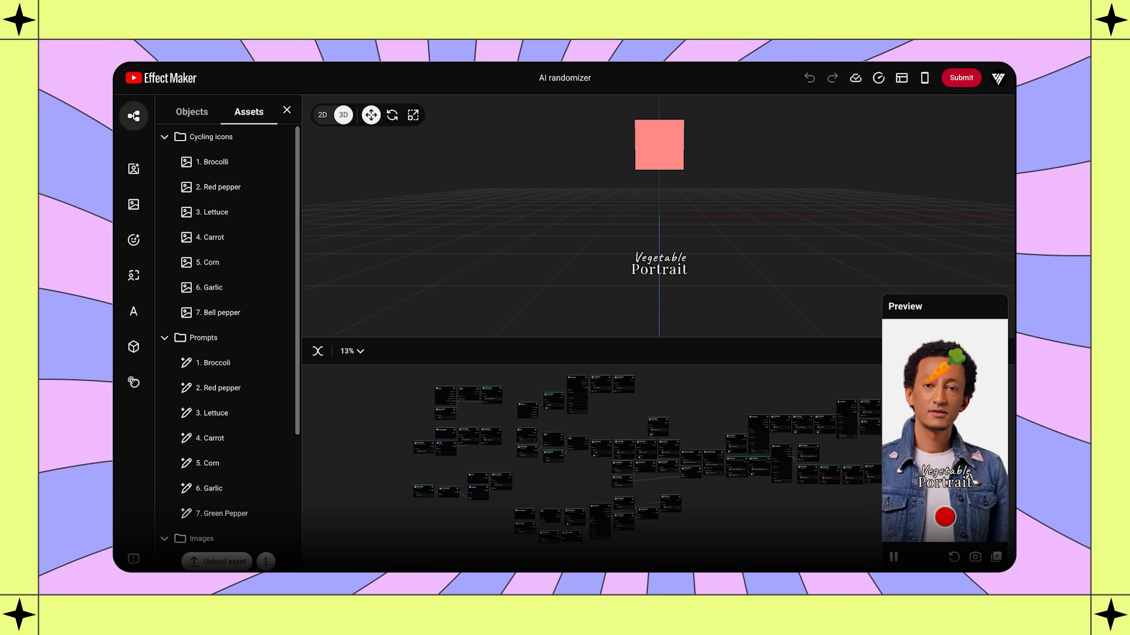
# Step: Enlarge the visual script area and look over the script's variables, closing the list again
pyautogui.moveTo(786, 337); pyautogui.dragTo(784, 206)
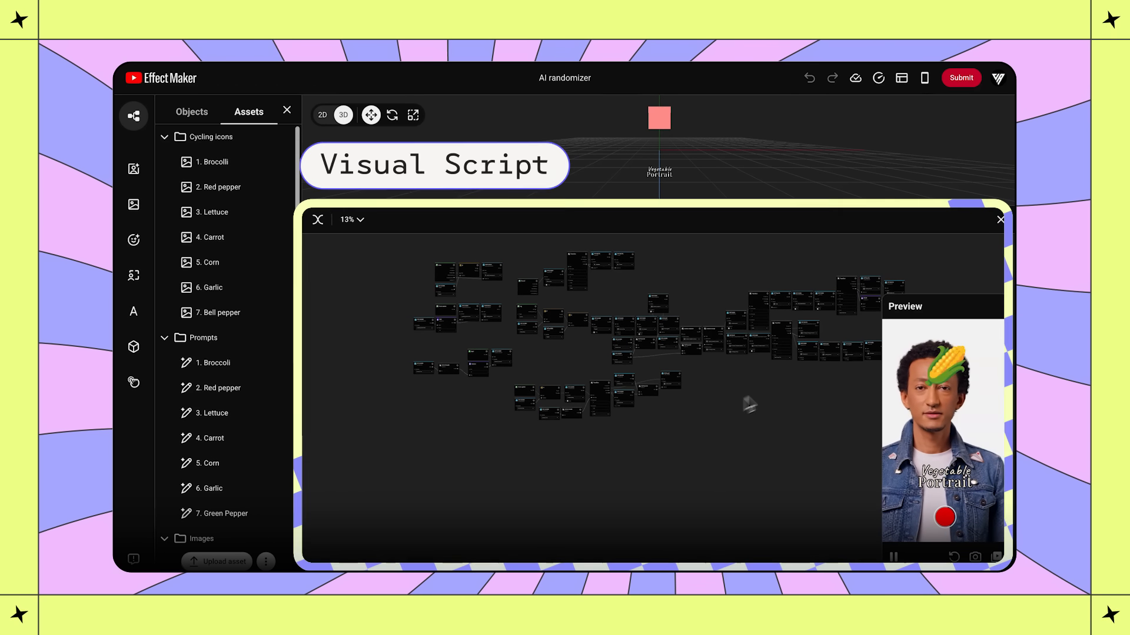
pyautogui.moveTo(736, 423); pyautogui.dragTo(704, 449)
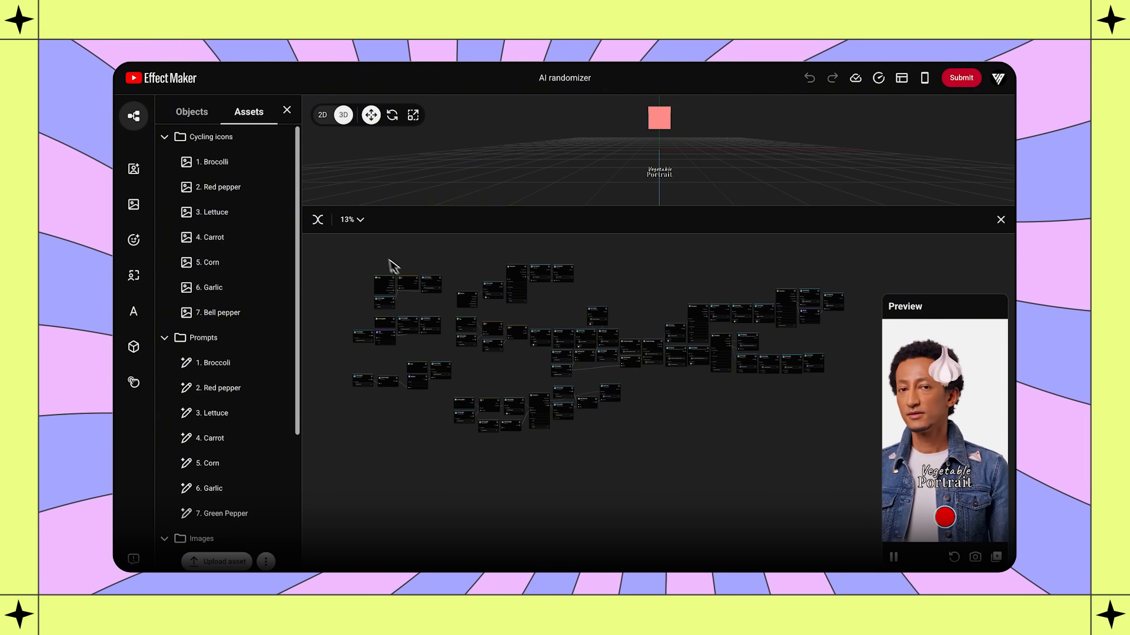
pyautogui.click(319, 220)
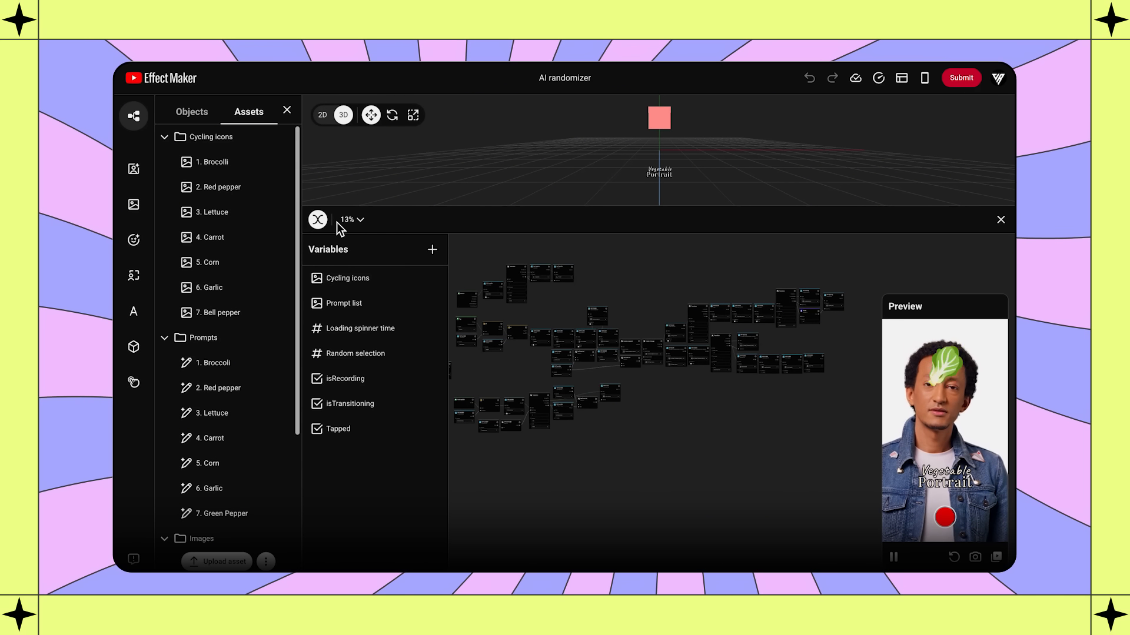
pyautogui.click(318, 220)
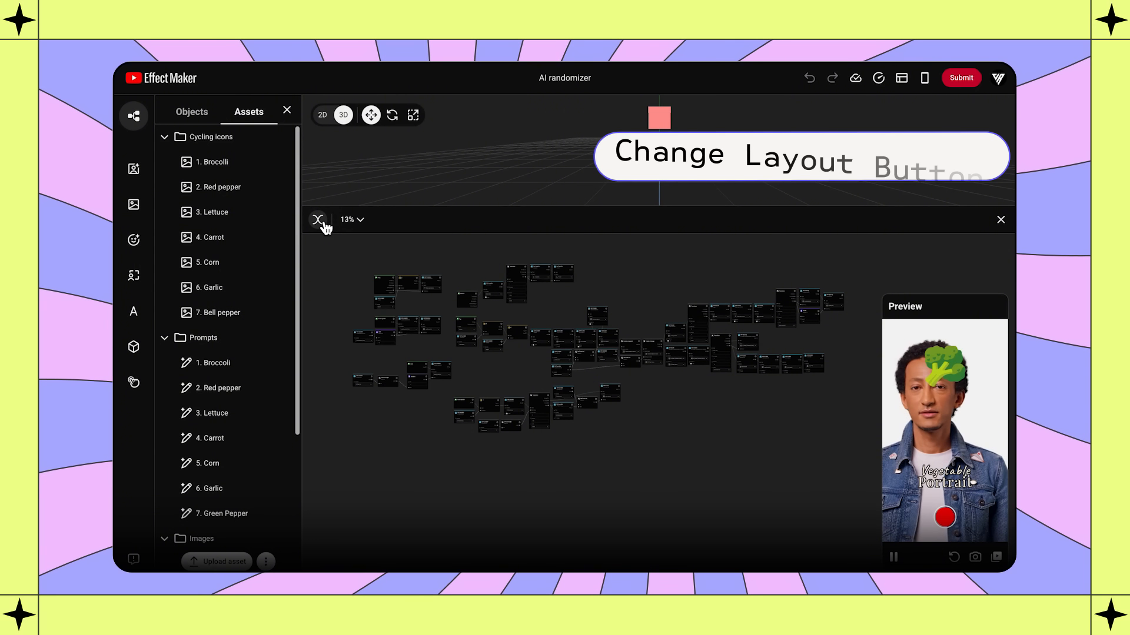
# Step: Switch to the layout without the visual script and bring the script area back
pyautogui.click(902, 78)
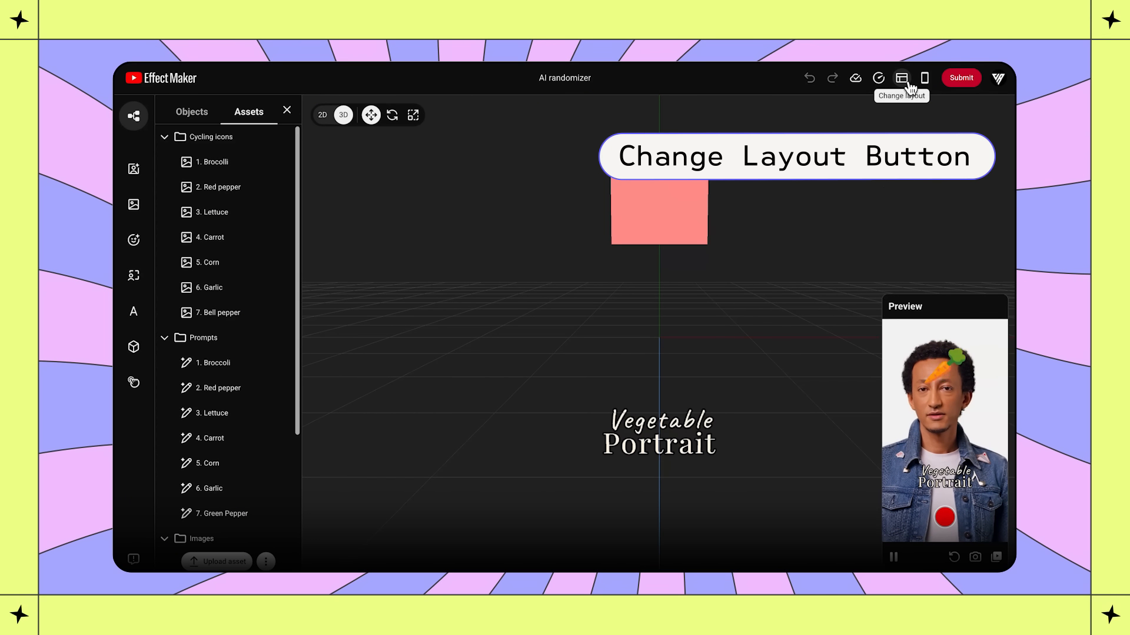
pyautogui.click(910, 85)
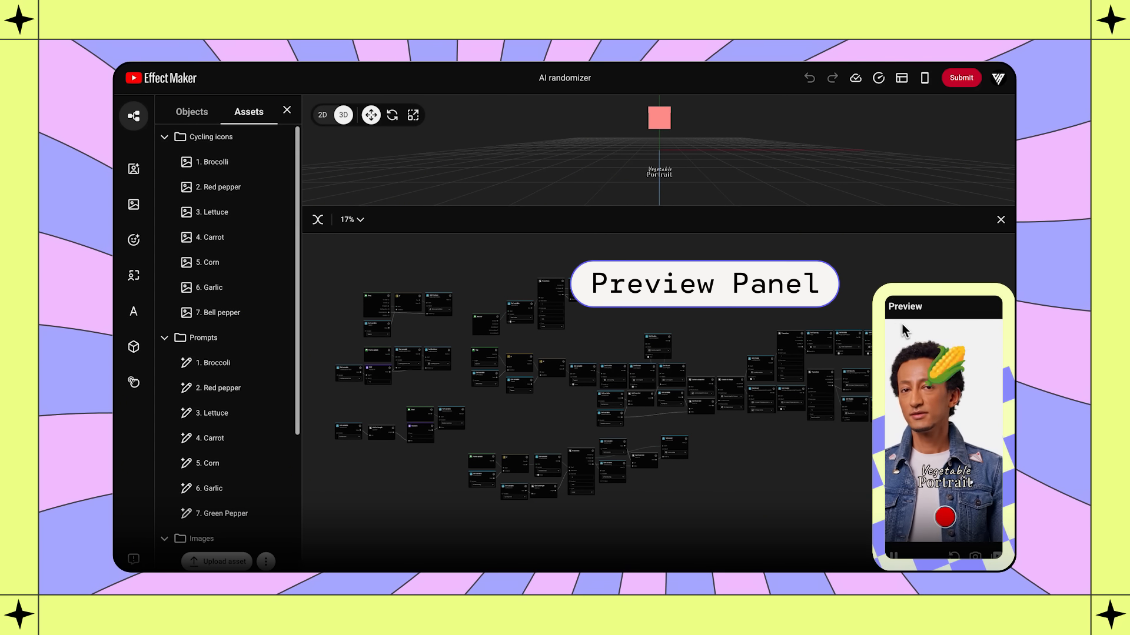
# Step: Enlarge the preview, run the effect in it by starting a recording, and shrink the preview again
pyautogui.moveTo(884, 296); pyautogui.dragTo(694, 101)
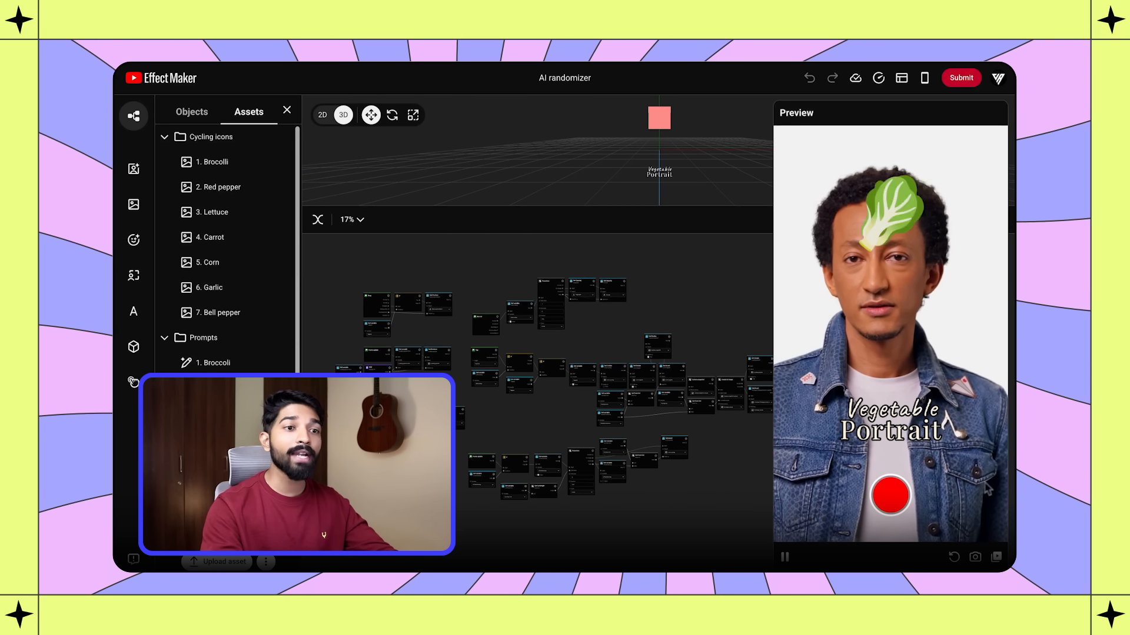
pyautogui.click(890, 495)
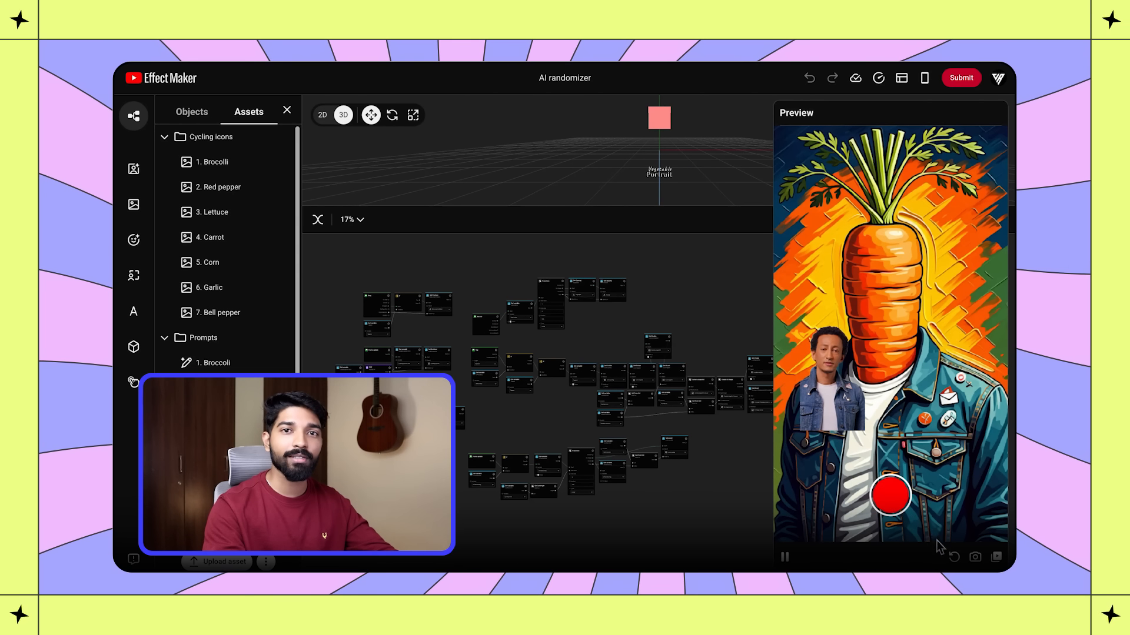
pyautogui.moveTo(774, 103); pyautogui.dragTo(944, 437)
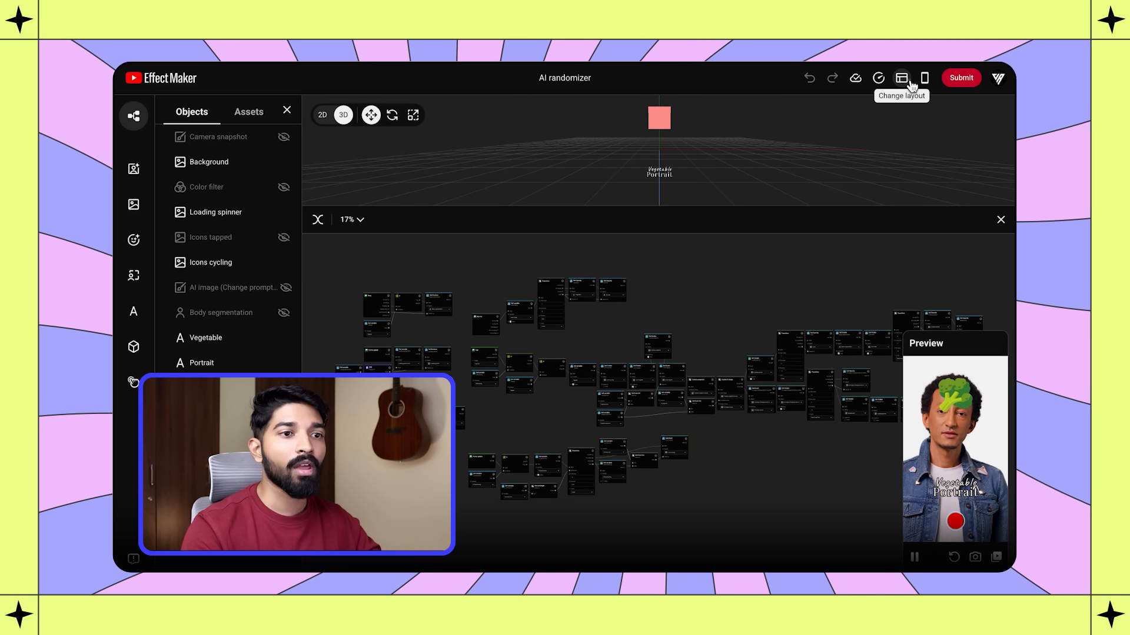
# Step: Hide the visual script area, then inspect the Camera snapshot object by showing it briefly and hiding it again
pyautogui.click(911, 86)
pyautogui.click(196, 139)
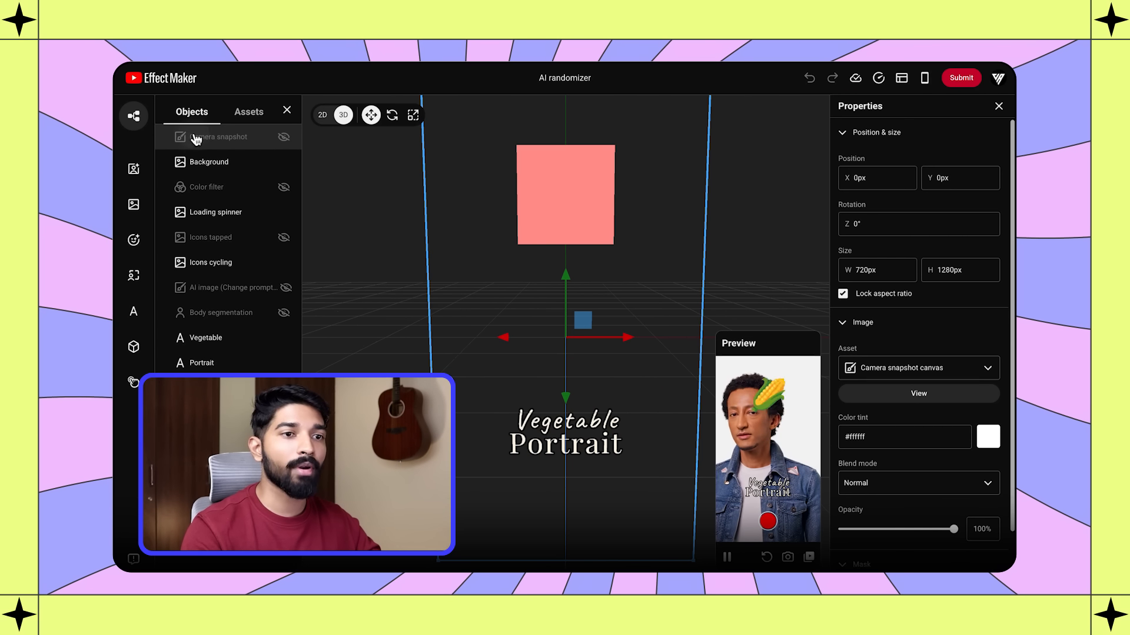
pyautogui.click(283, 140)
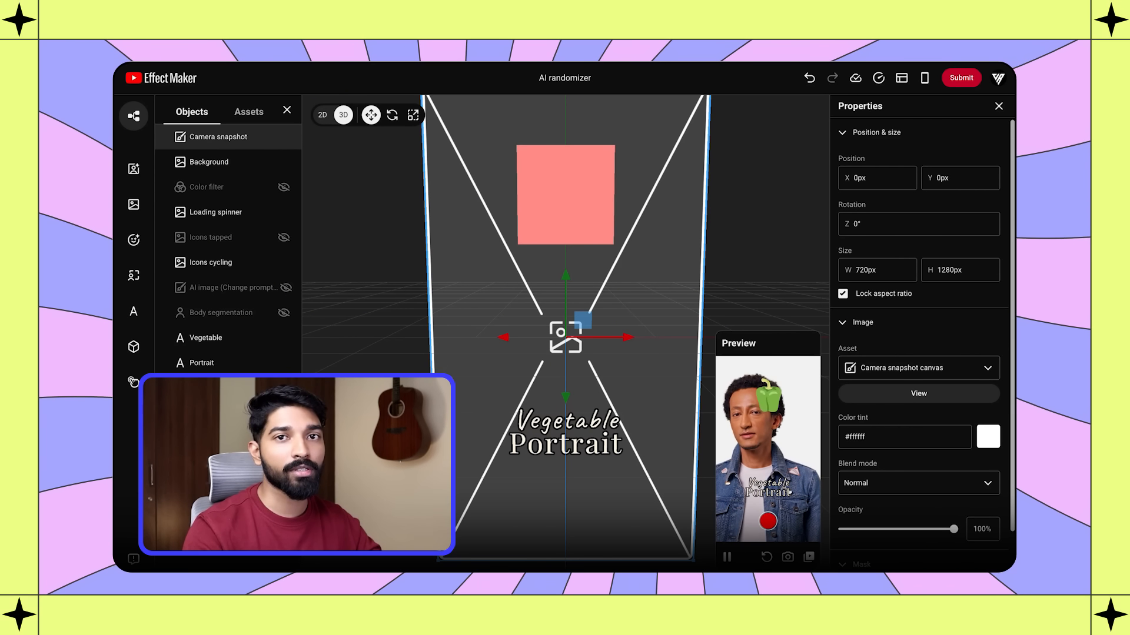
pyautogui.click(284, 137)
# Step: Try the Background object's opacity at 28% and return it to 0%
pyautogui.click(234, 162)
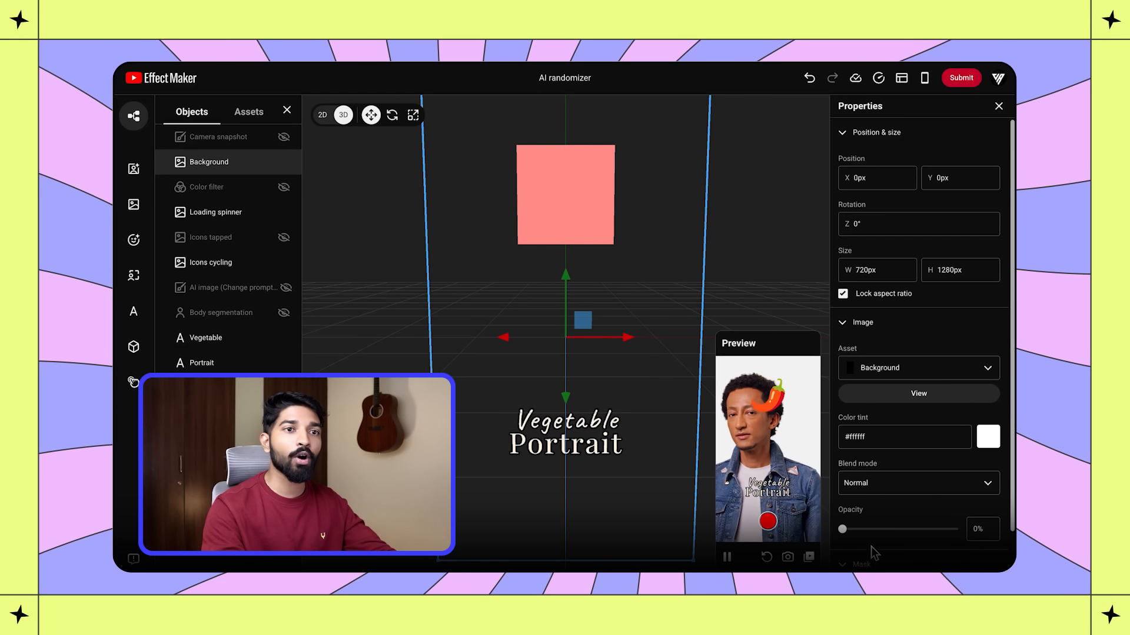
pyautogui.moveTo(842, 529); pyautogui.dragTo(879, 543)
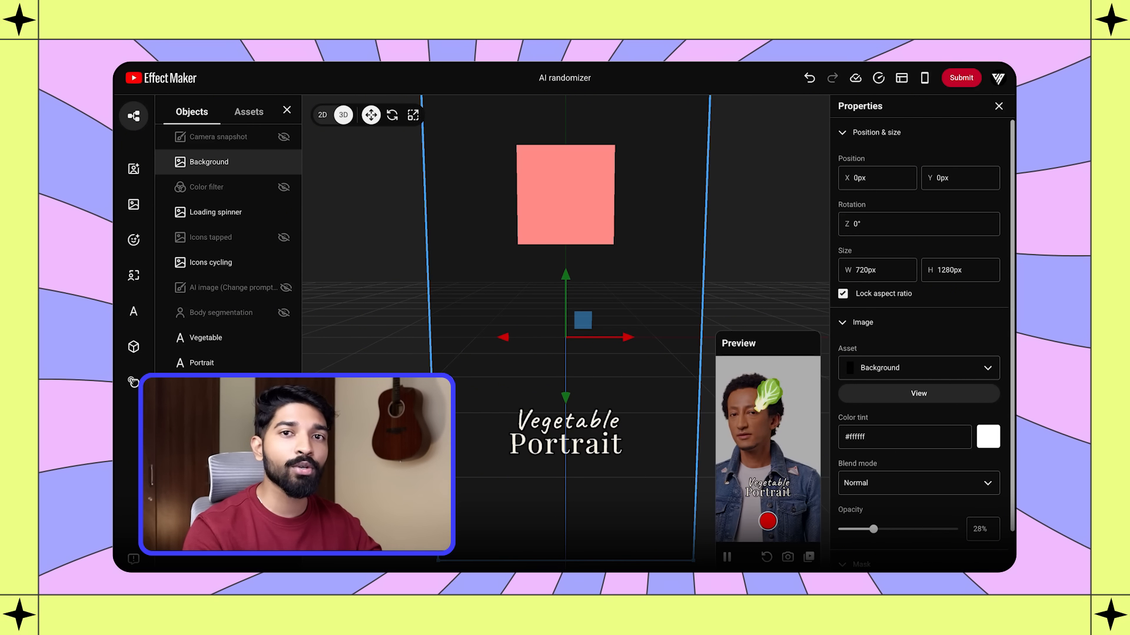
pyautogui.moveTo(875, 532); pyautogui.dragTo(807, 531)
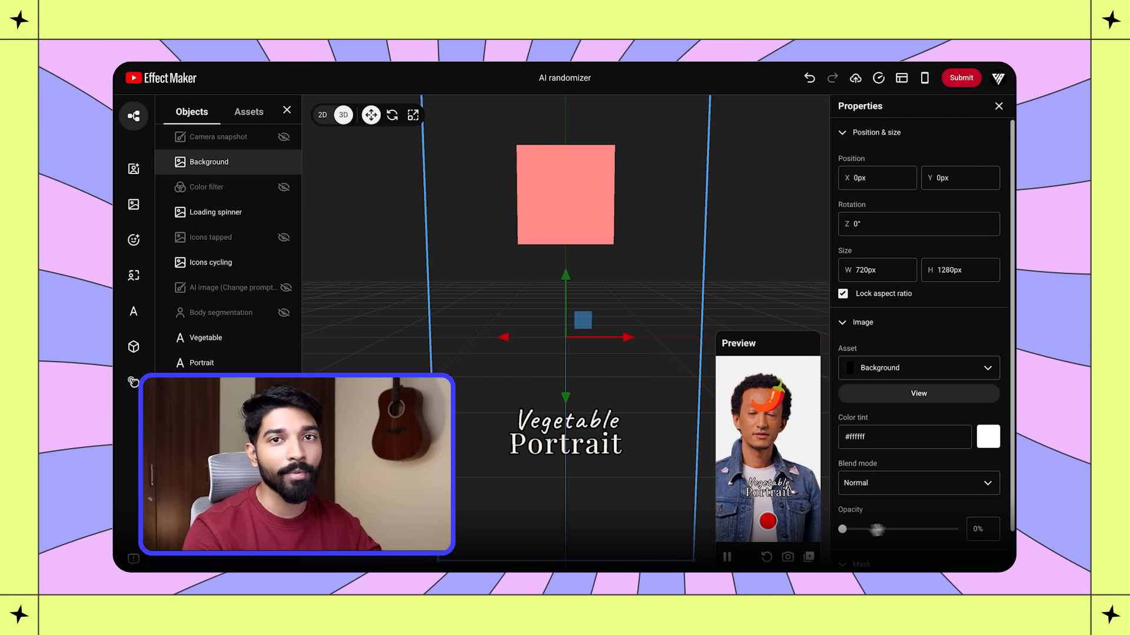
# Step: With an enlarged preview, set the Color filter to 5% contrast, 10% saturation and 10% warmth, then hide the filter object
pyautogui.click(228, 193)
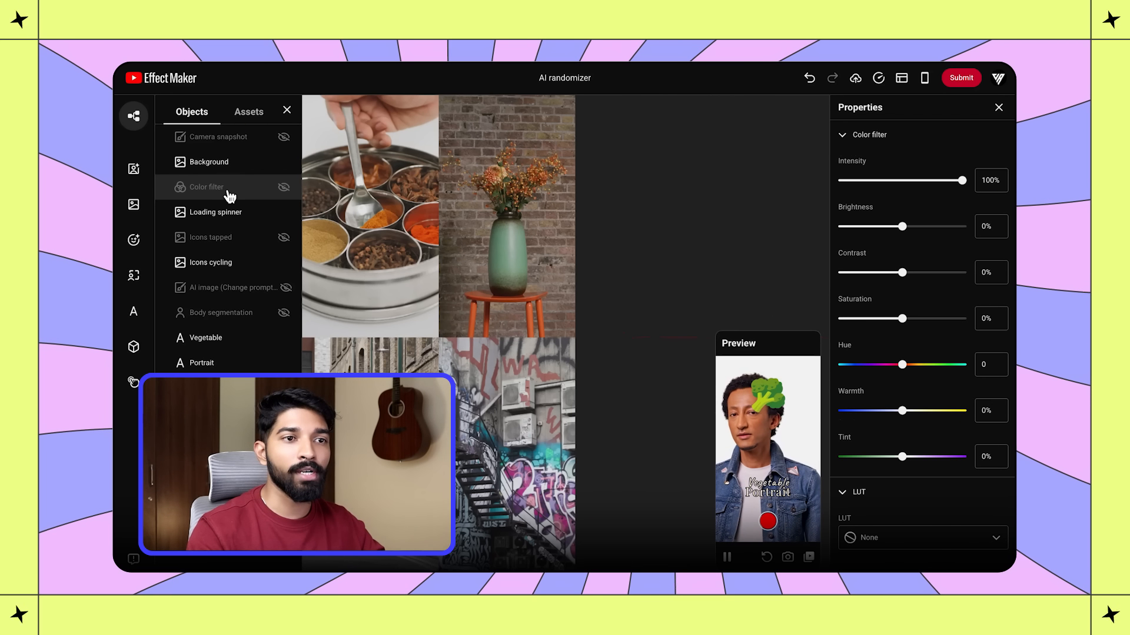
pyautogui.click(287, 189)
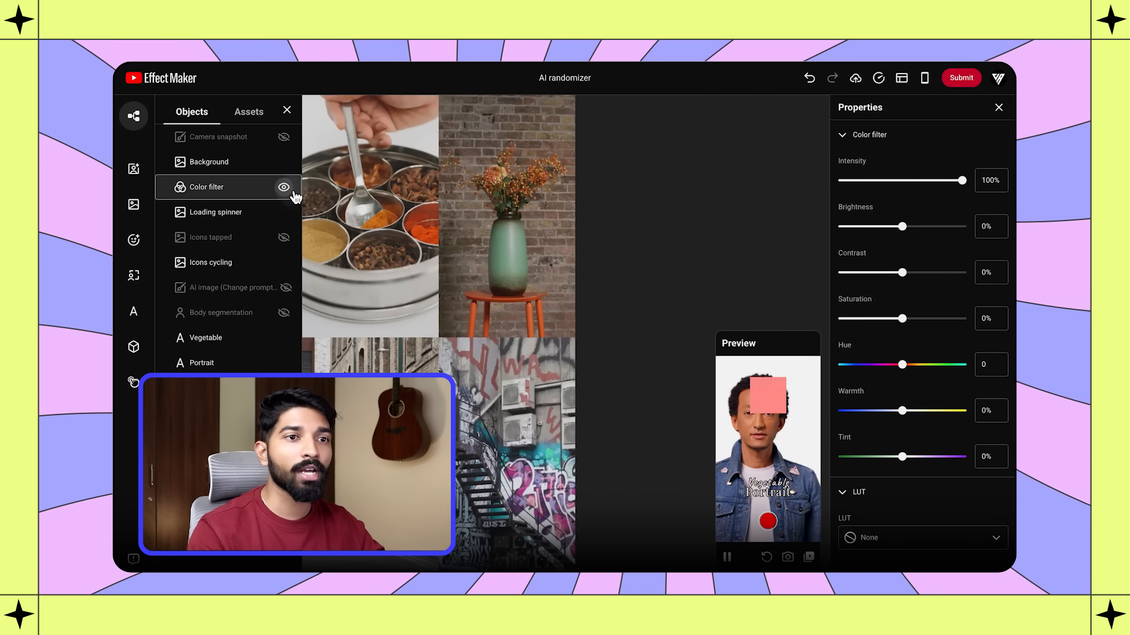
pyautogui.moveTo(724, 338); pyautogui.dragTo(565, 76)
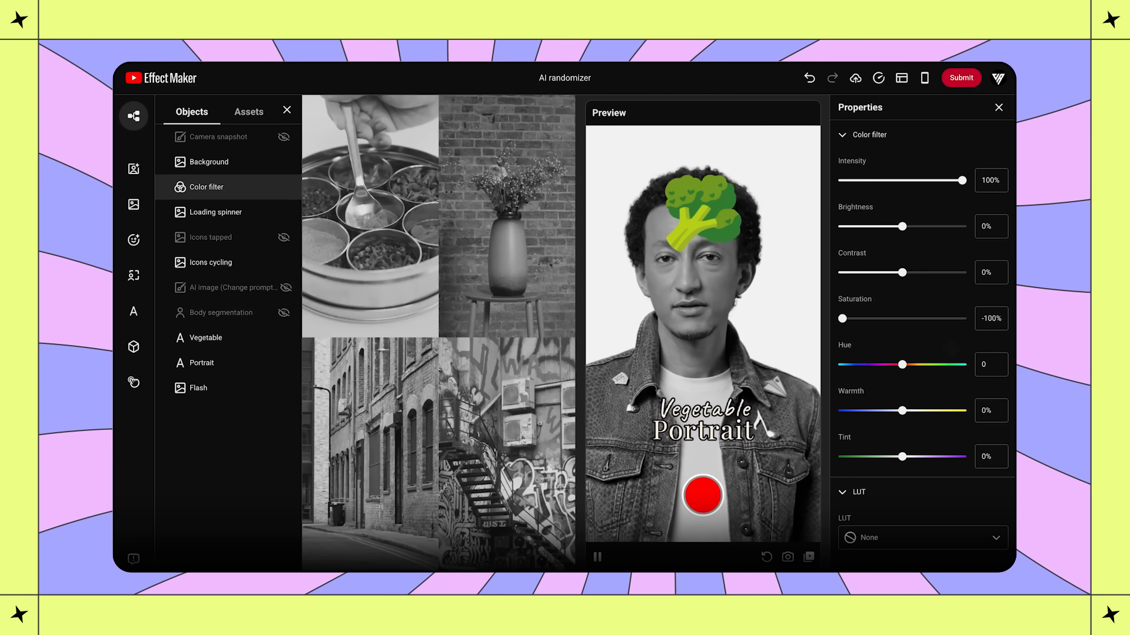
pyautogui.moveTo(842, 318); pyautogui.dragTo(911, 318)
pyautogui.moveTo(902, 273); pyautogui.dragTo(906, 274)
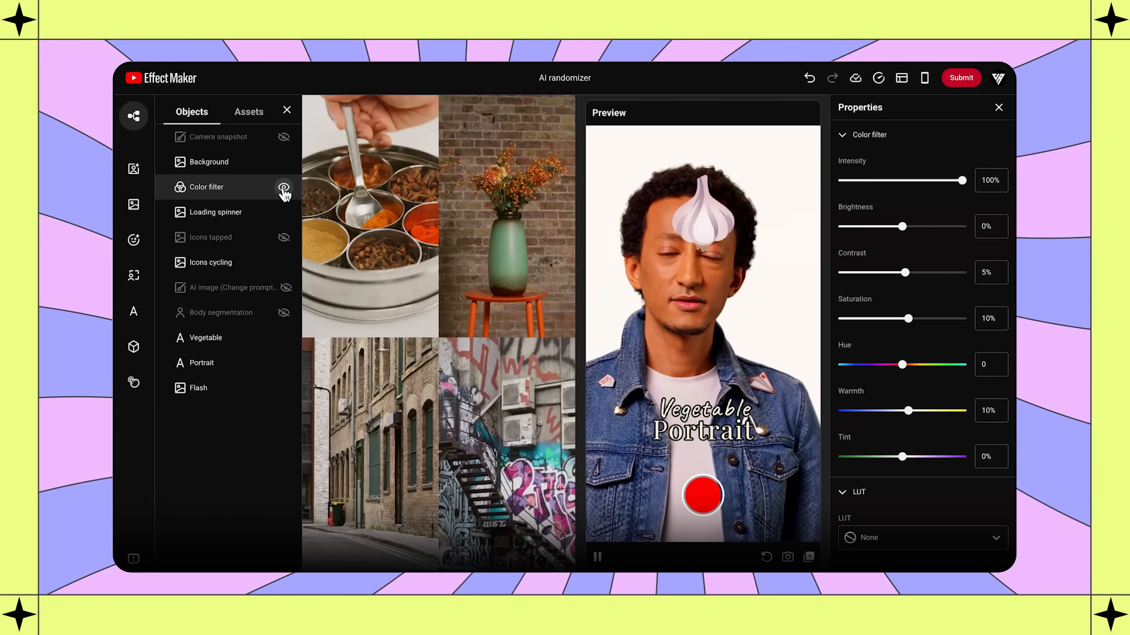
pyautogui.click(284, 189)
# Step: Set the Loading spinner's opacity to 100% and replace its image with loading_animal.png from the Spirit Animal Assets folder
pyautogui.click(275, 213)
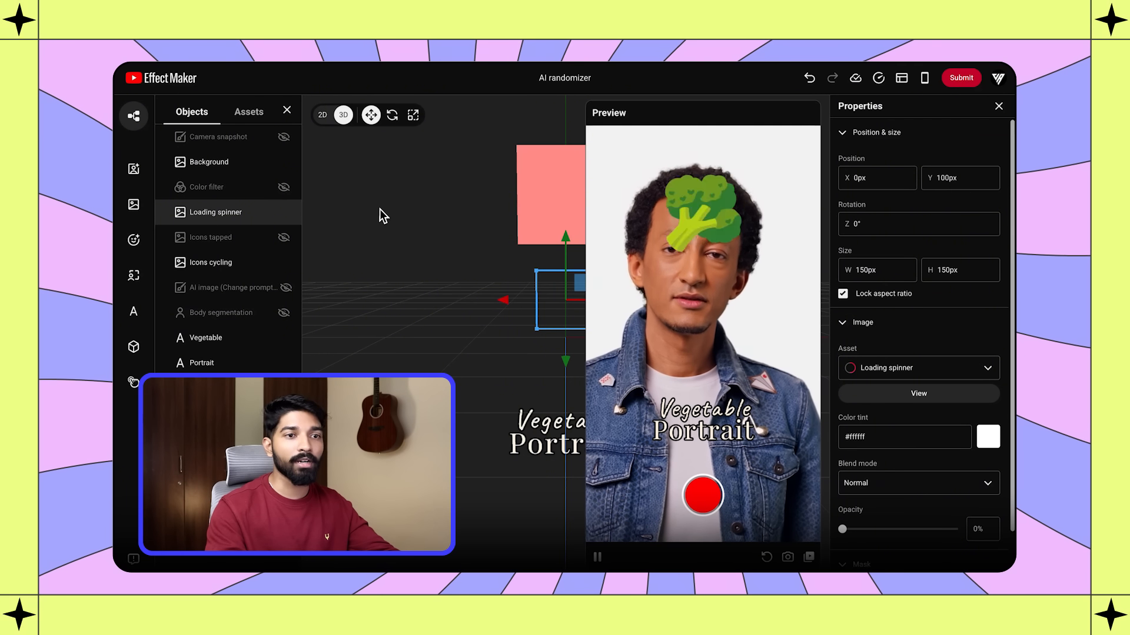
pyautogui.moveTo(478, 260); pyautogui.dragTo(394, 235)
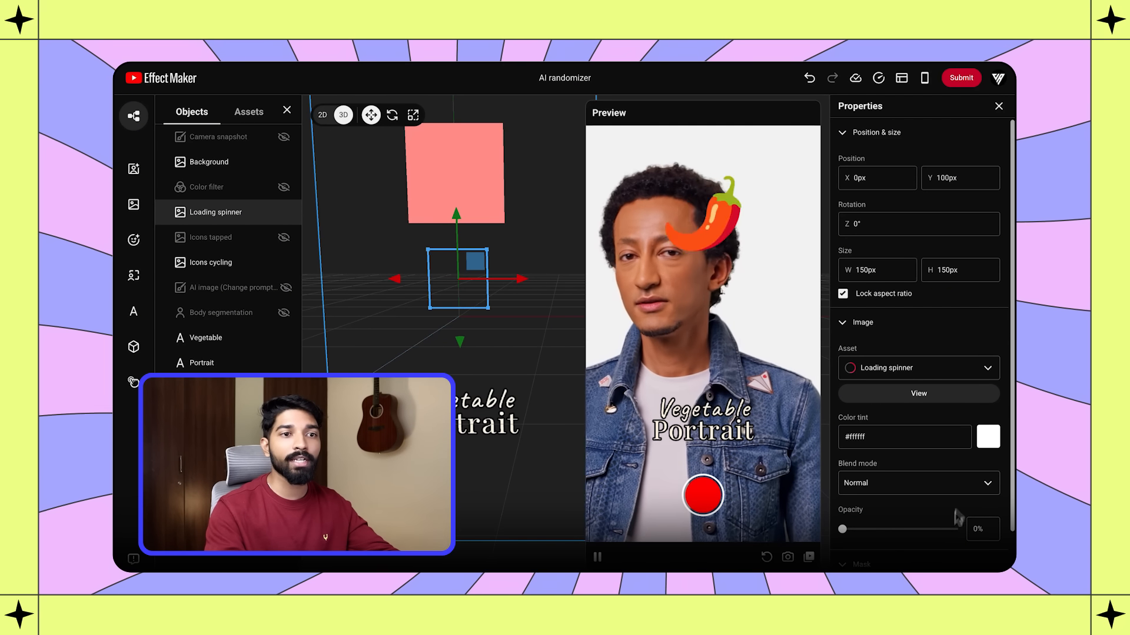
pyautogui.moveTo(842, 529); pyautogui.dragTo(953, 529)
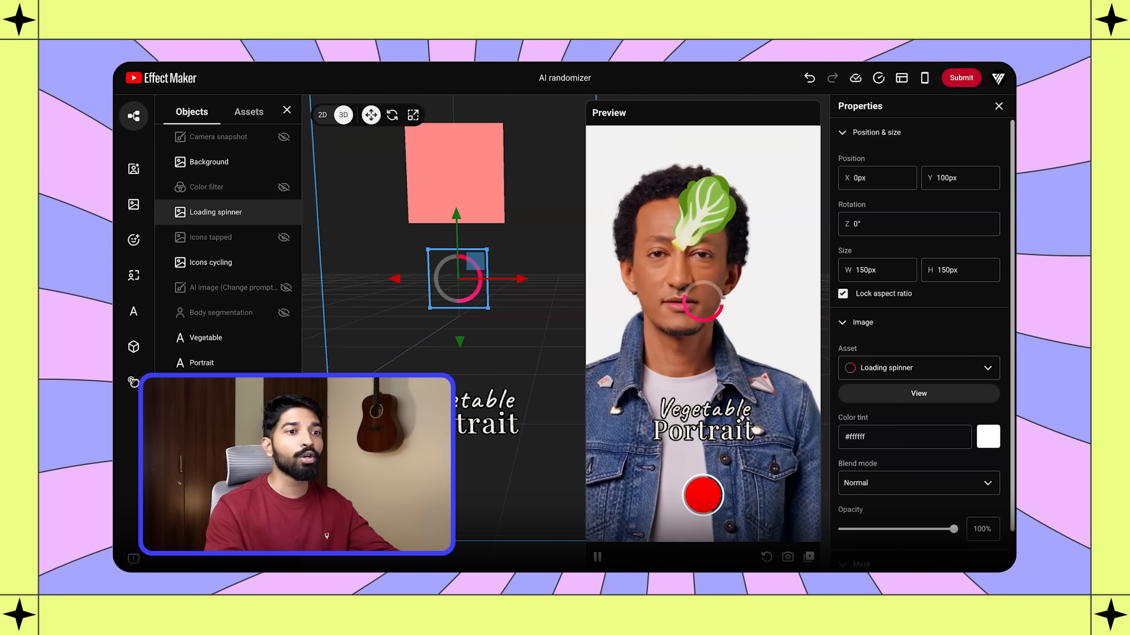
pyautogui.click(912, 370)
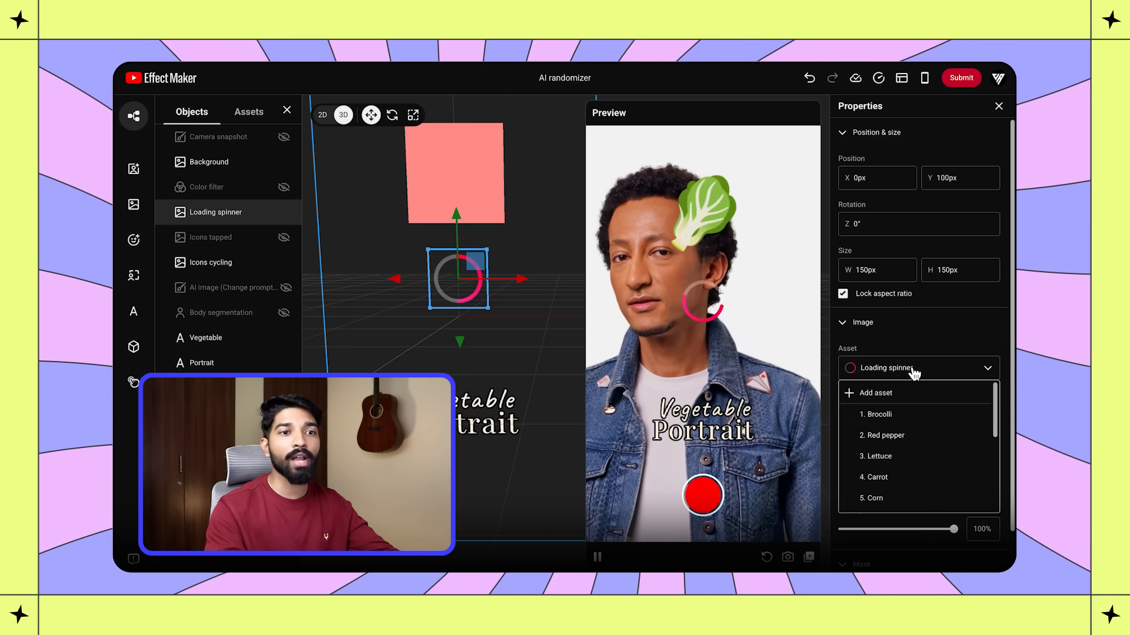
pyautogui.click(913, 391)
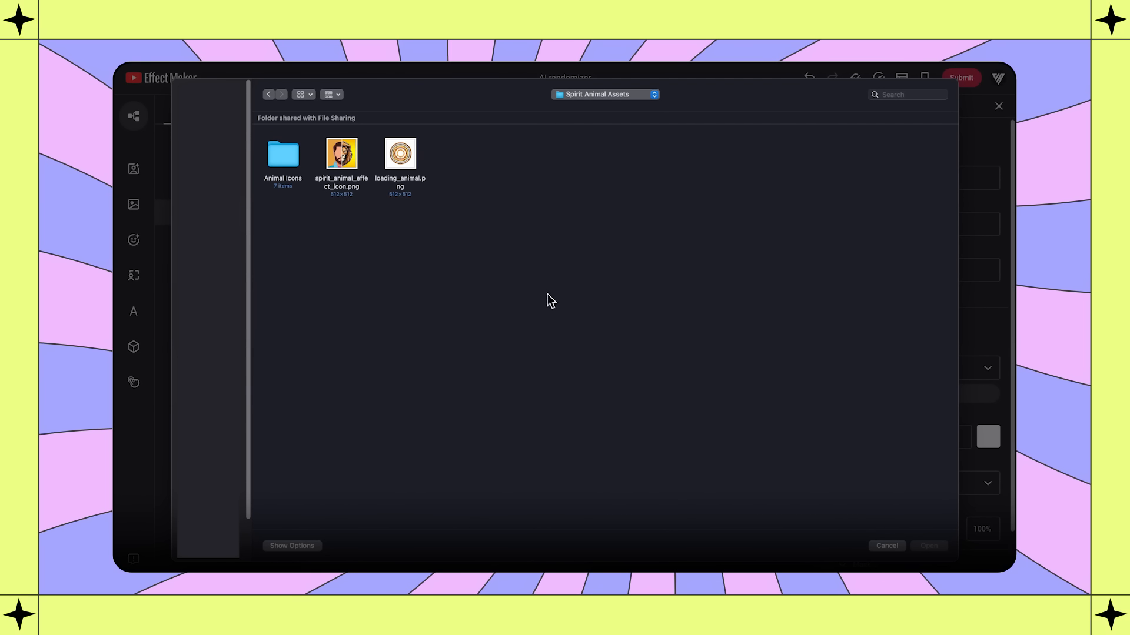
pyautogui.click(418, 170)
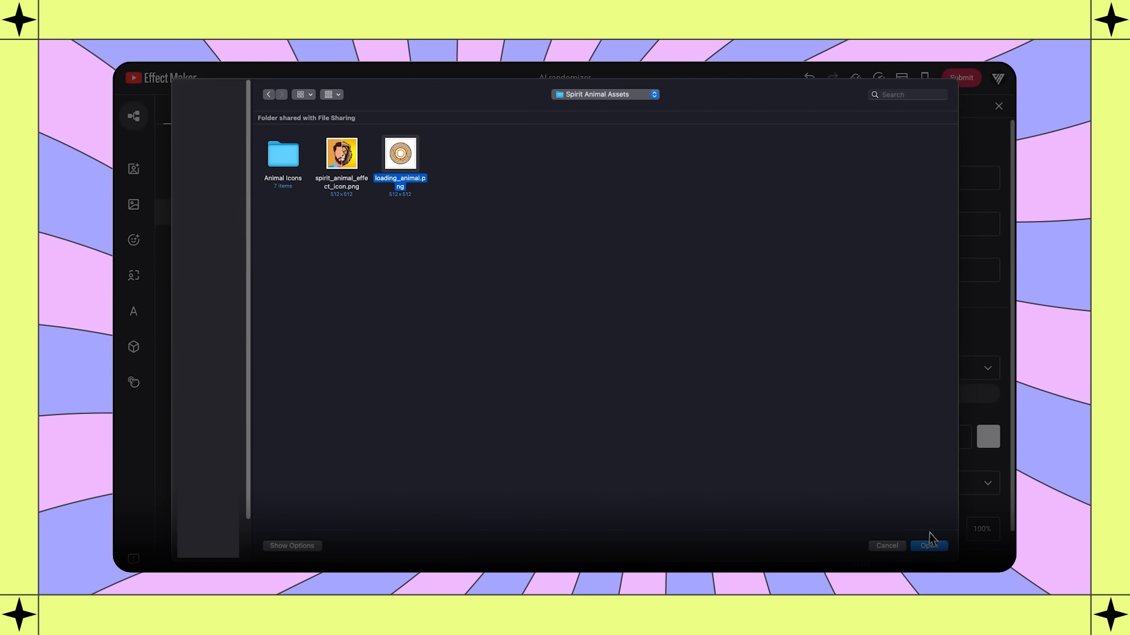
pyautogui.click(929, 545)
# Step: Inspect the new spinner image up close and set the Loading spinner's opacity to 0%
pyautogui.moveTo(431, 278); pyautogui.dragTo(577, 383)
pyautogui.scroll(10, 578, 382)
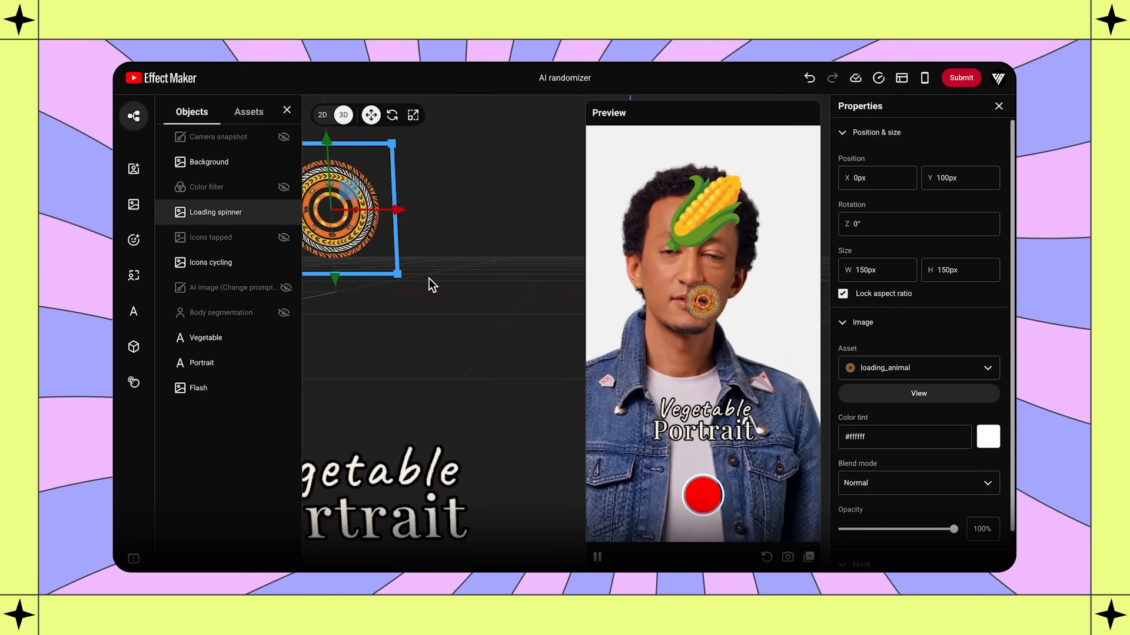
pyautogui.moveTo(475, 348); pyautogui.dragTo(463, 469)
pyautogui.moveTo(953, 528); pyautogui.dragTo(794, 529)
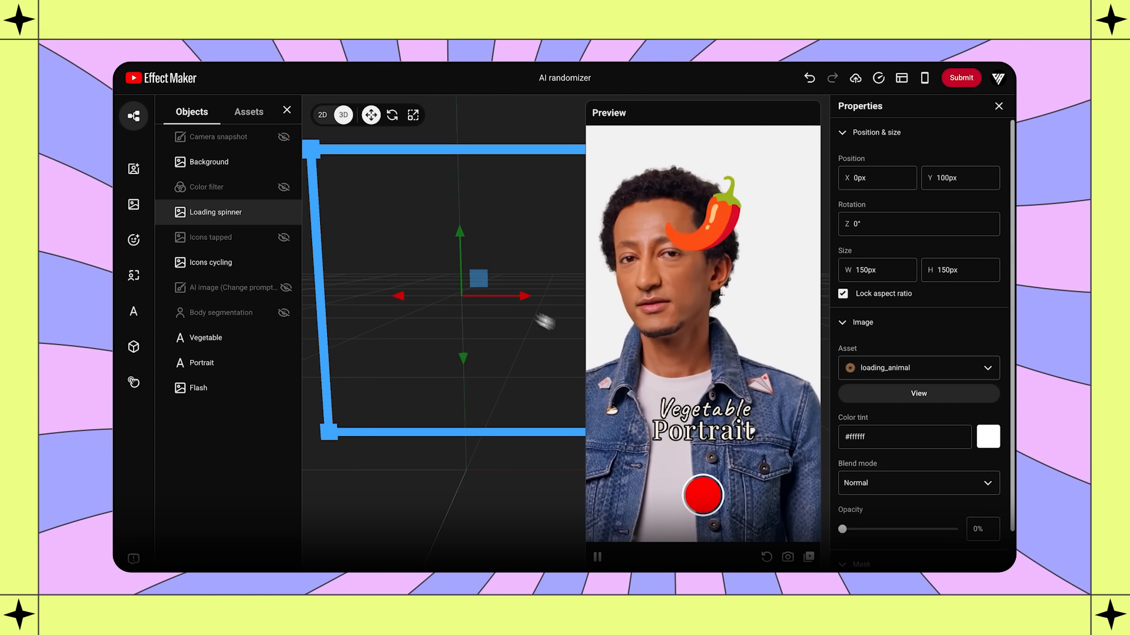
# Step: Select the Icons tapped object and toggle its visibility to inspect it
pyautogui.click(226, 254)
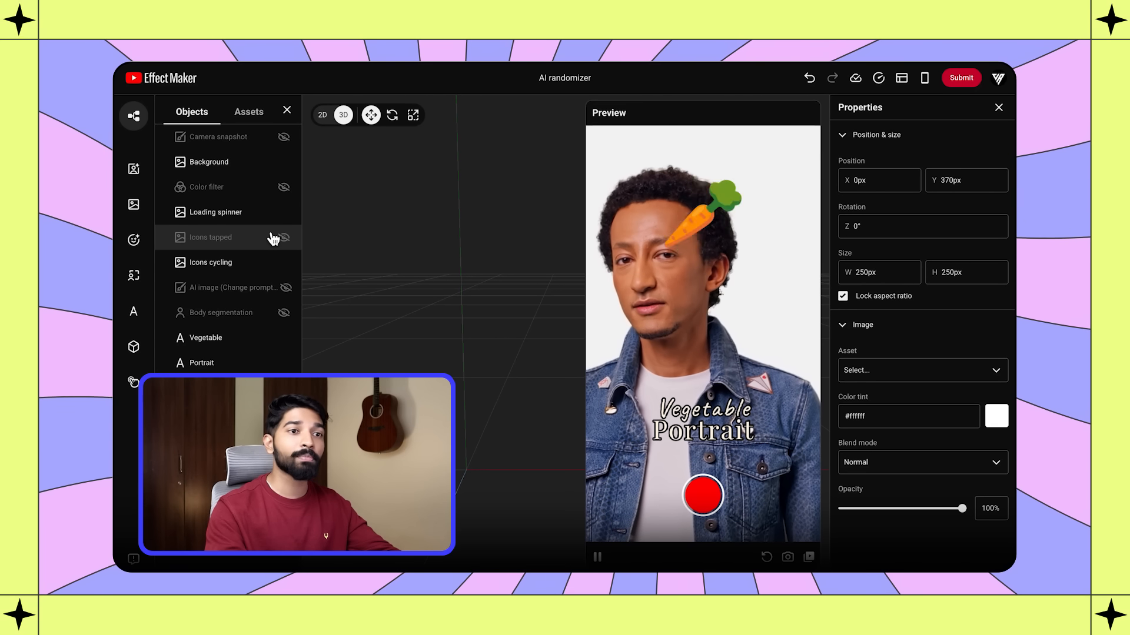
pyautogui.click(283, 237)
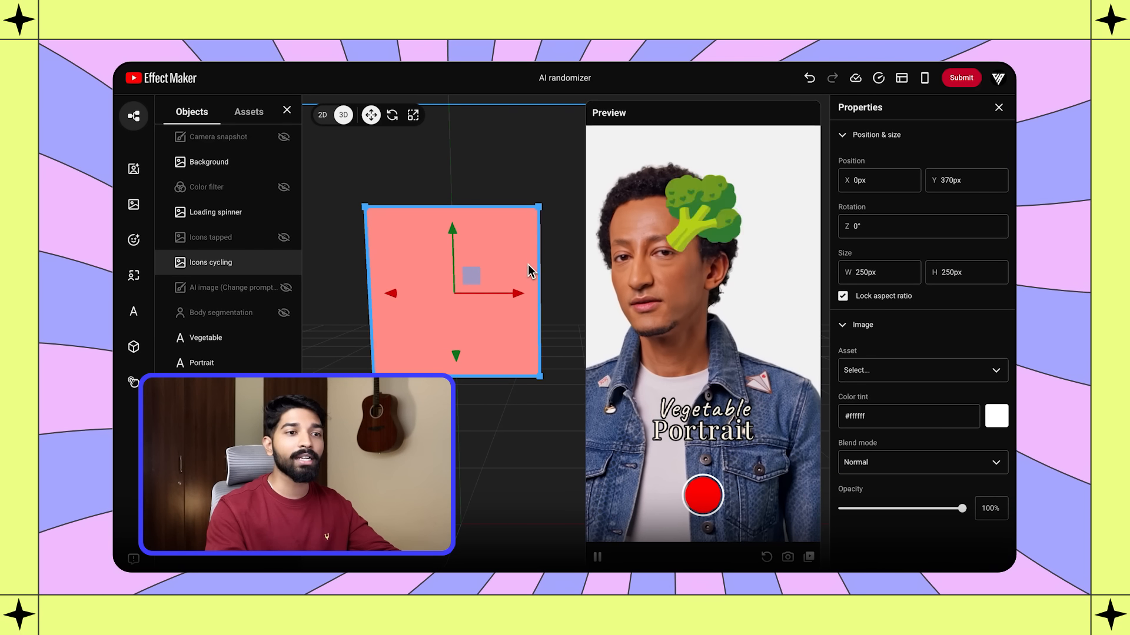
# Step: Show the AI image object, try raising its opacity in the full-frame view, and hide the object again
pyautogui.click(287, 292)
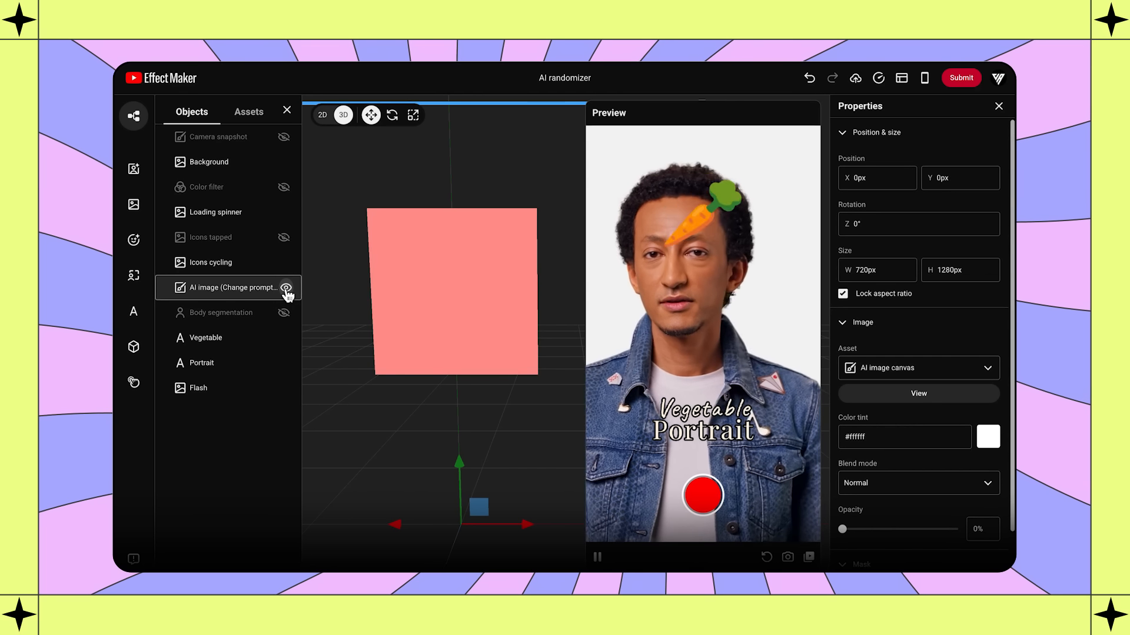
pyautogui.scroll(-6, 491, 350)
pyautogui.moveTo(492, 352); pyautogui.dragTo(481, 253)
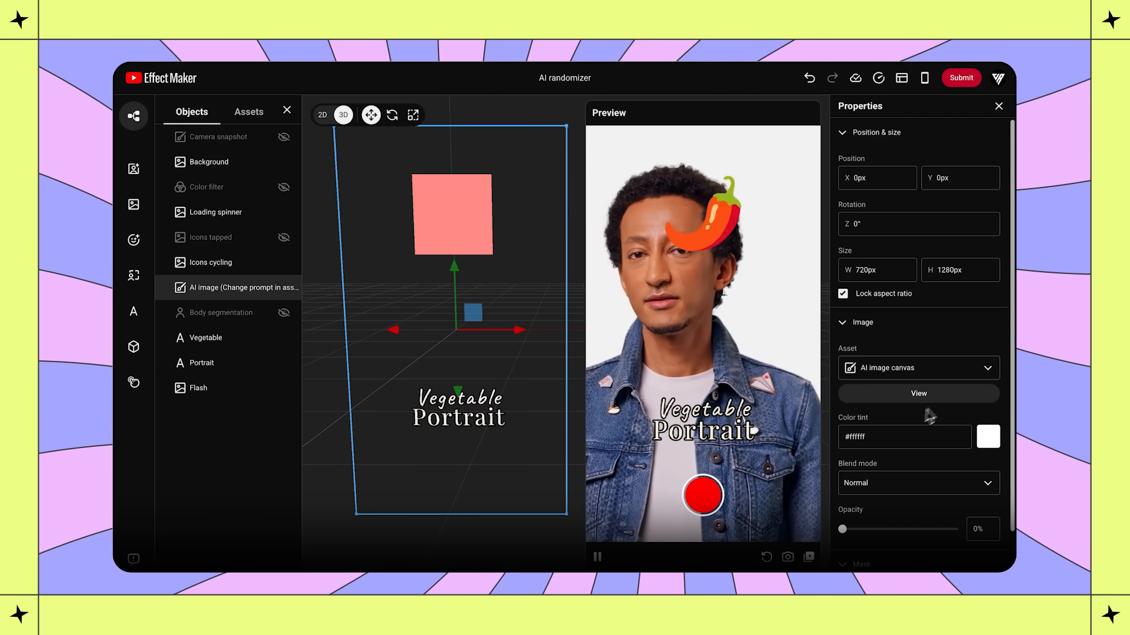
pyautogui.moveTo(839, 529); pyautogui.dragTo(965, 530)
pyautogui.click(285, 288)
# Step: Select the Body segmentation object, show it to inspect it, and hide it again
pyautogui.click(264, 312)
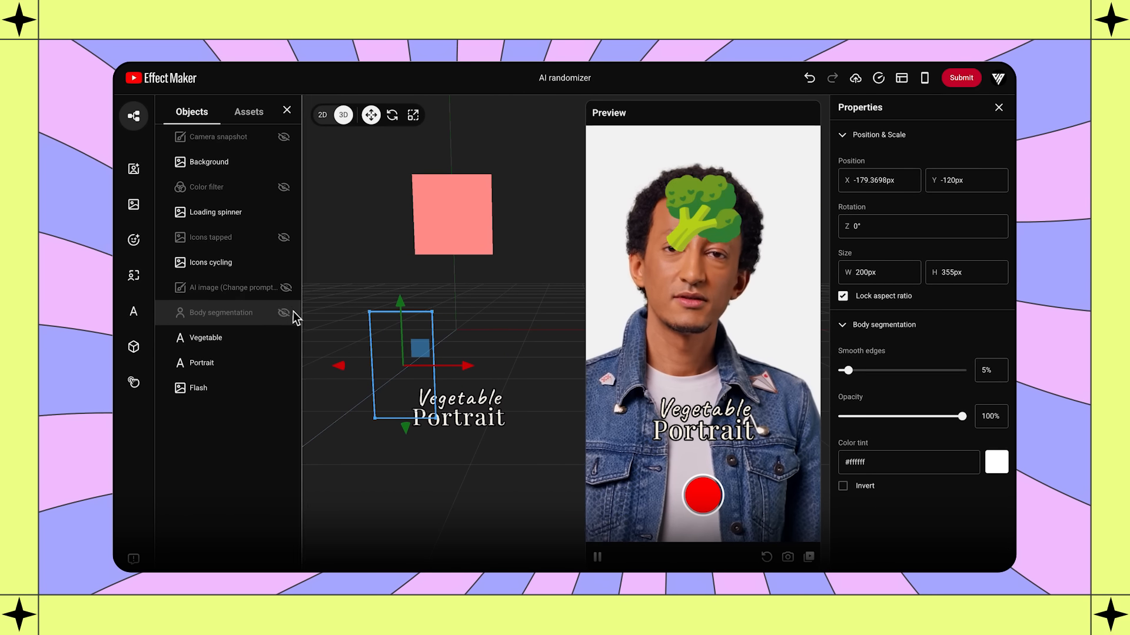
pyautogui.click(287, 313)
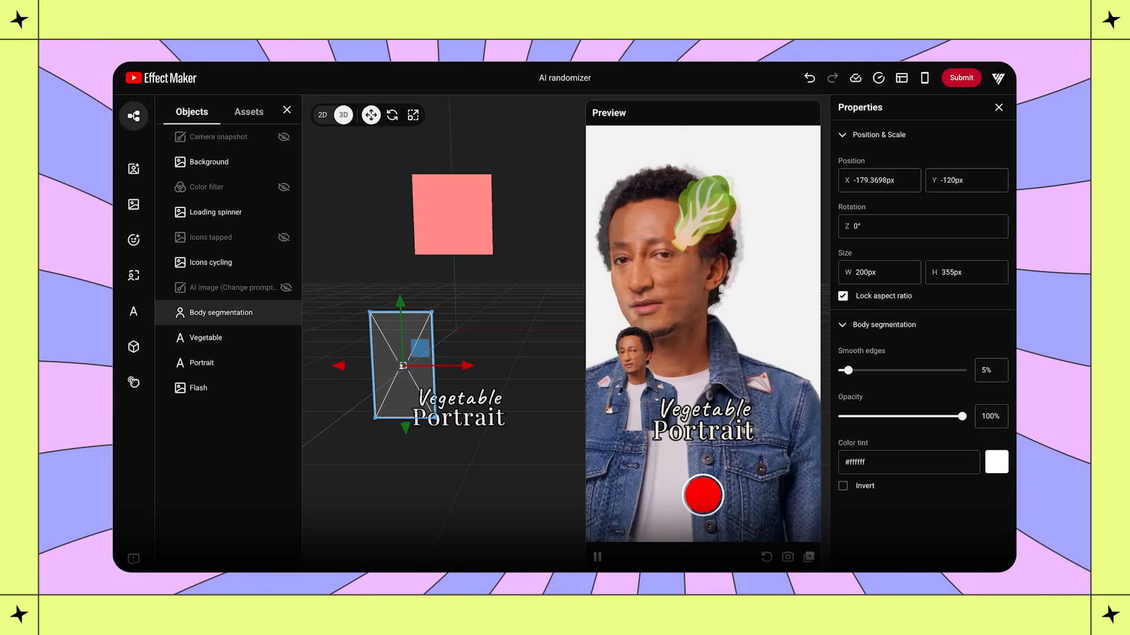
pyautogui.click(284, 313)
# Step: Inspect the properties of the Vegetable and Portrait texts and the Flash image, including the Flash opacity
pyautogui.click(265, 340)
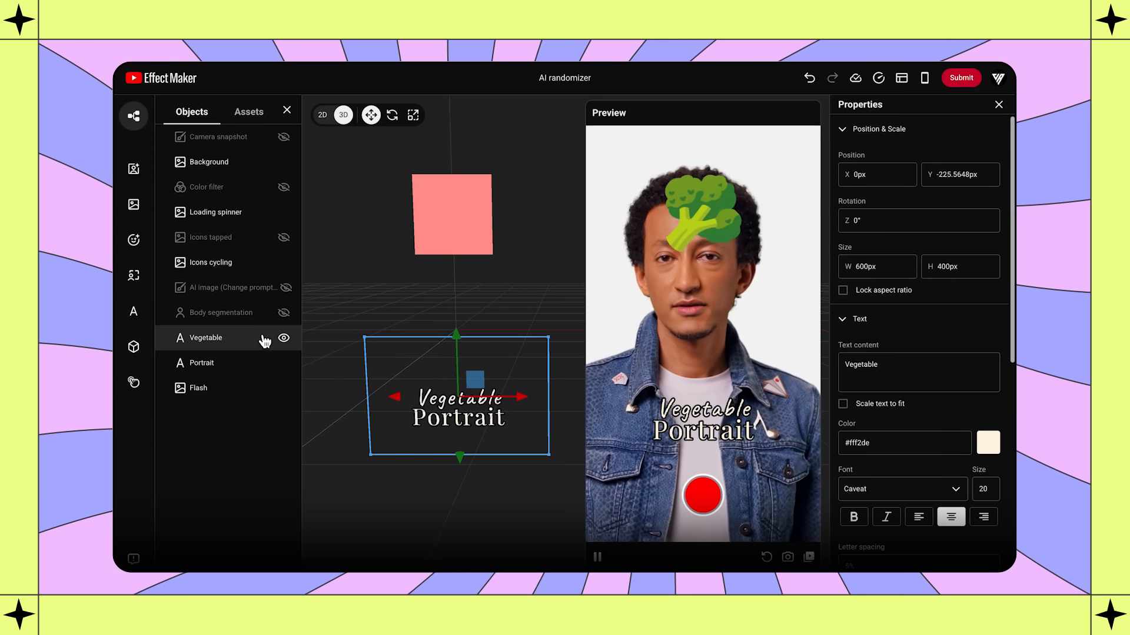
pyautogui.click(260, 361)
pyautogui.click(259, 387)
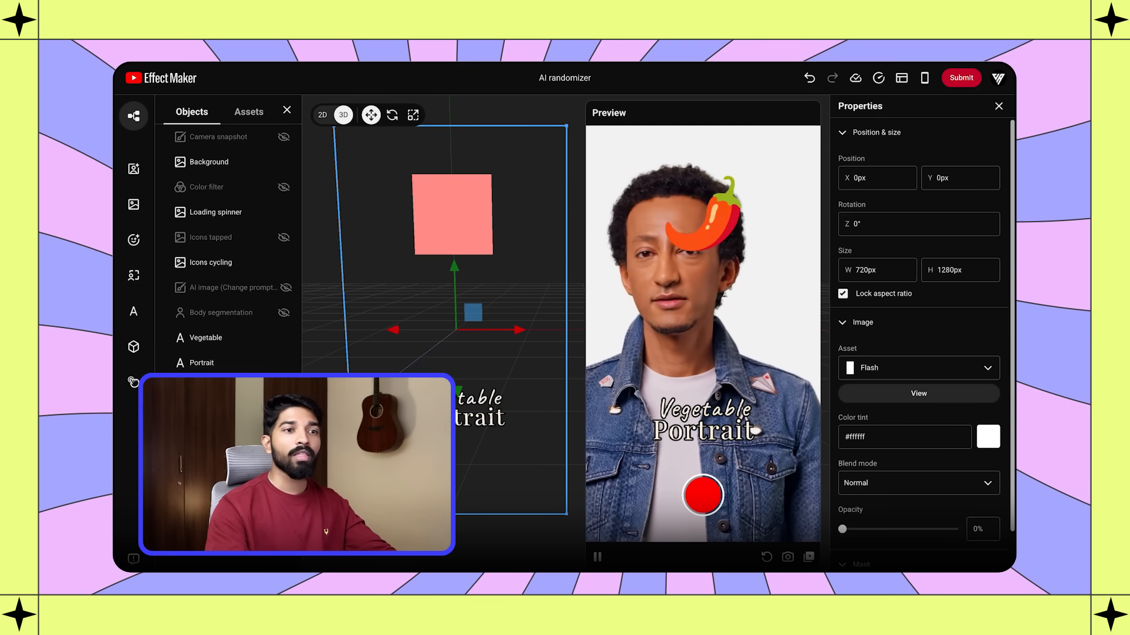
pyautogui.moveTo(840, 529)
pyautogui.mouseDown()
pyautogui.moveTo(953, 530)
pyautogui.moveTo(842, 536)
pyautogui.mouseUp()
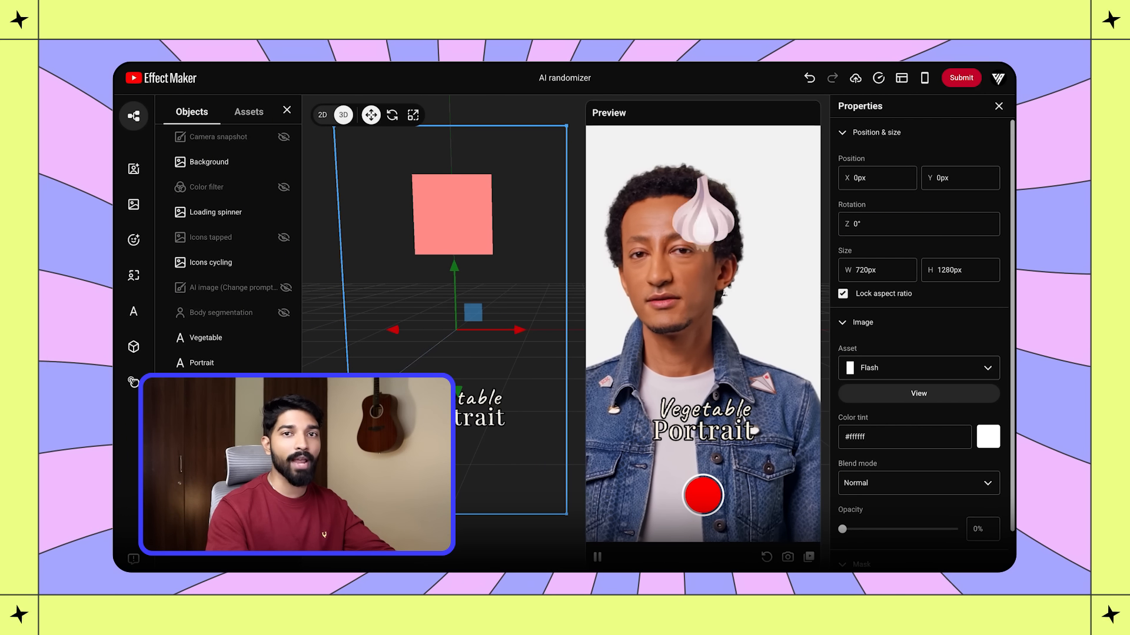
# Step: Change the Vegetable text to "What's your" and the Portrait text to "Spirit Animal?" in Cherry Bomb One, #ff9376, with a #6c1700 outline
pyautogui.click(252, 337)
pyautogui.moveTo(880, 365); pyautogui.dragTo(827, 364)
pyautogui.write("What's your")
pyautogui.click(202, 362)
pyautogui.write('Spirit Animal?')
pyautogui.click(264, 337)
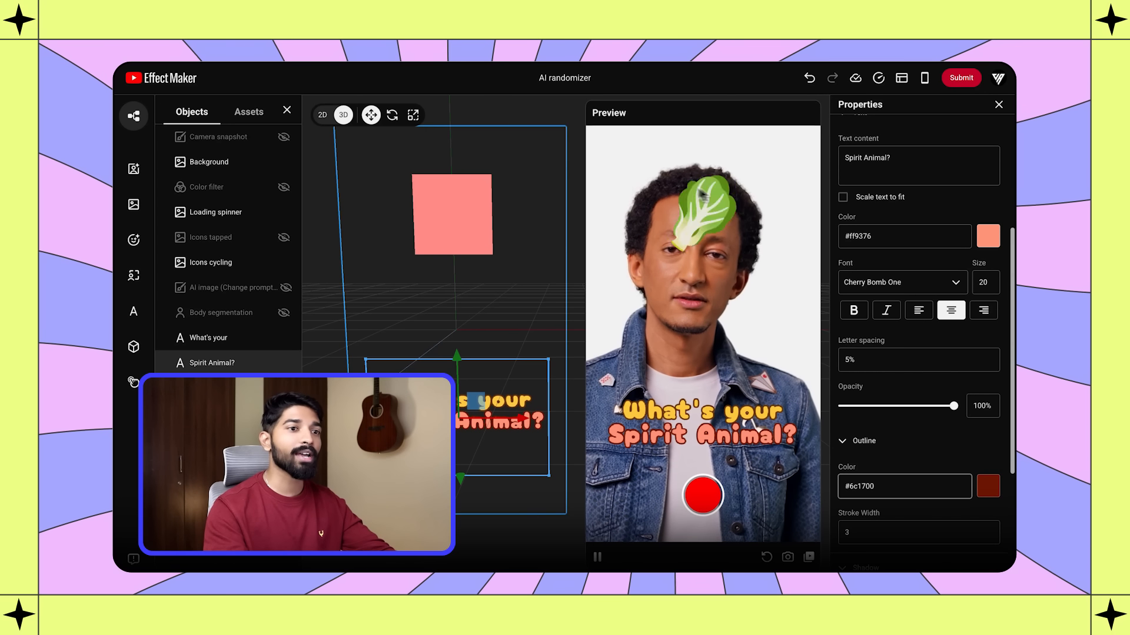
# Step: Upload the seven animal PNGs from the Animal Icons folder as image assets
pyautogui.click(235, 122)
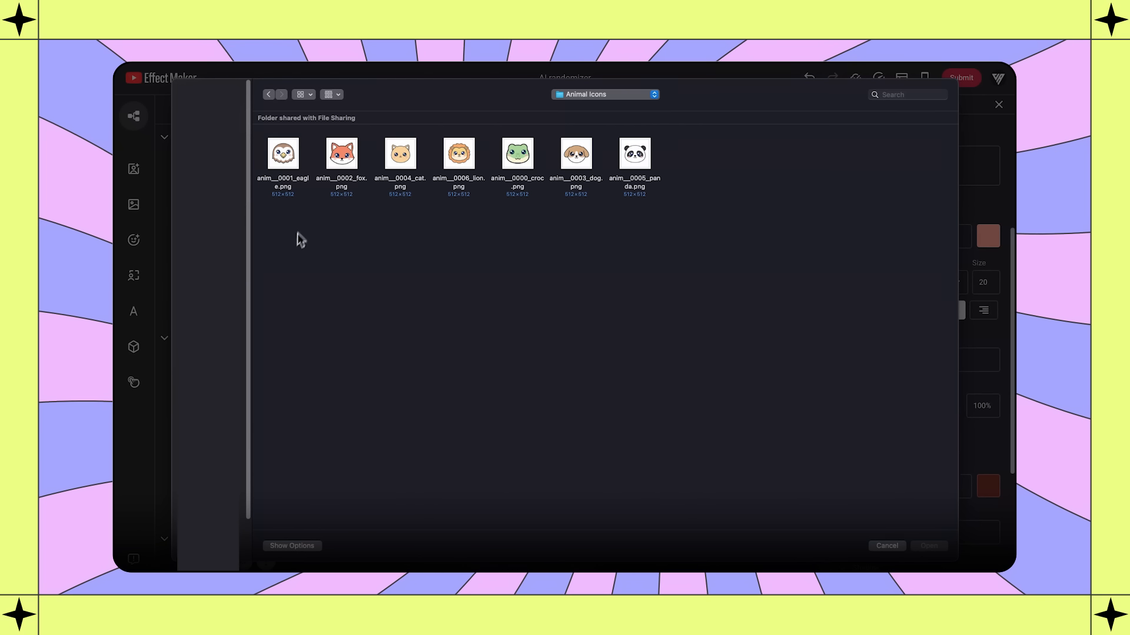
pyautogui.moveTo(298, 240); pyautogui.dragTo(706, 144)
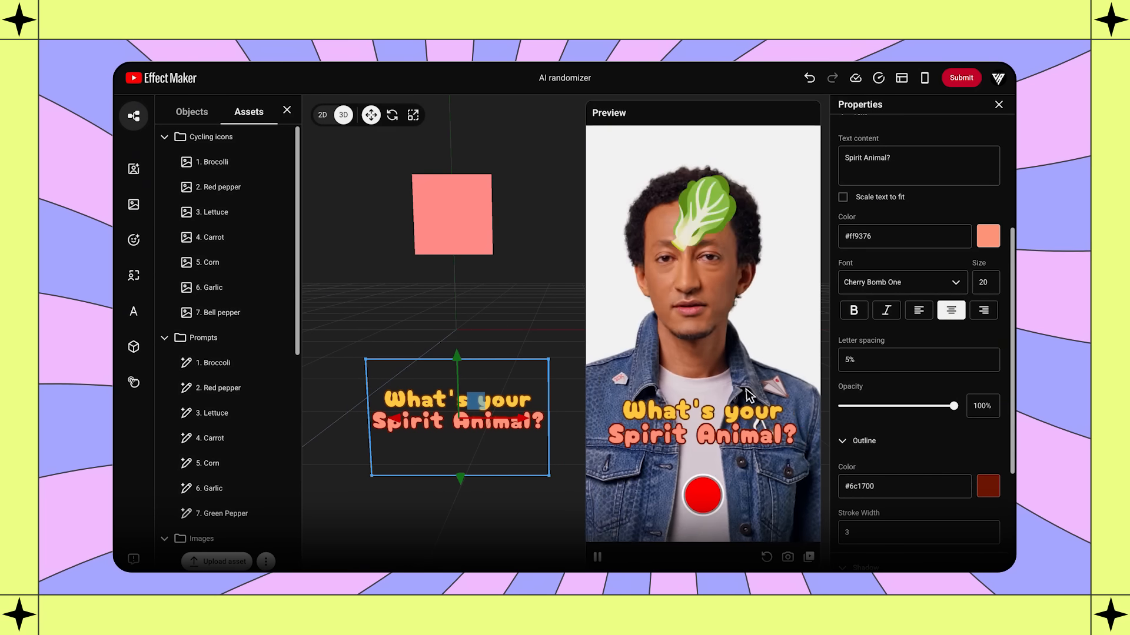
pyautogui.scroll(-5, 224, 353)
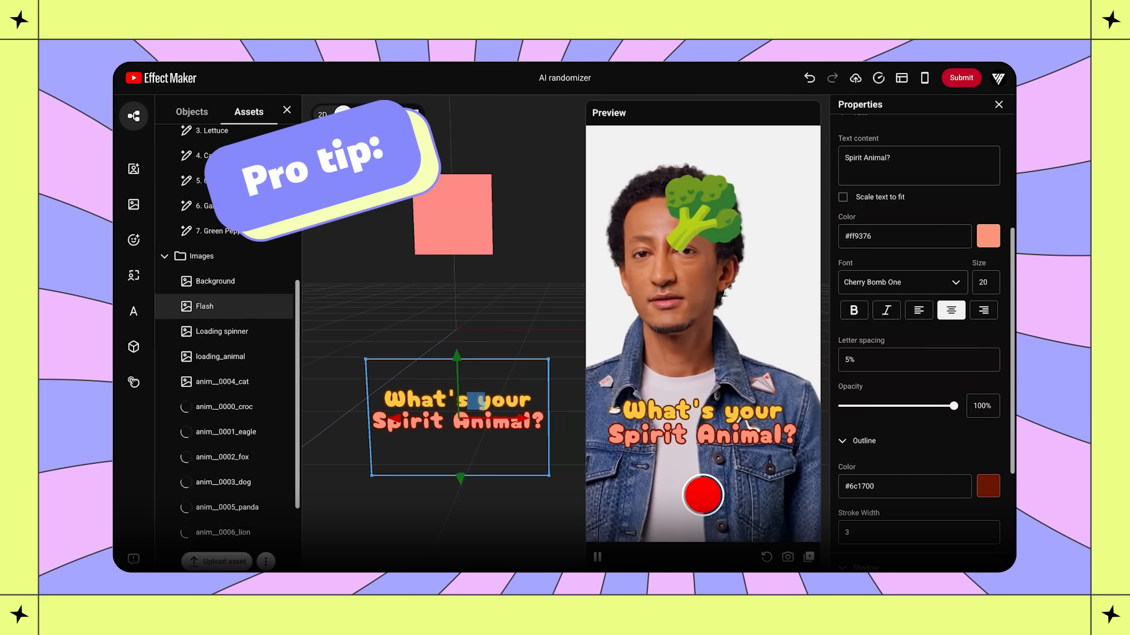
# Step: Compare the pixel dimensions of the anim__0000_croc image with those of the original Corn icon
pyautogui.click(263, 359)
pyautogui.moveTo(839, 388); pyautogui.dragTo(870, 388)
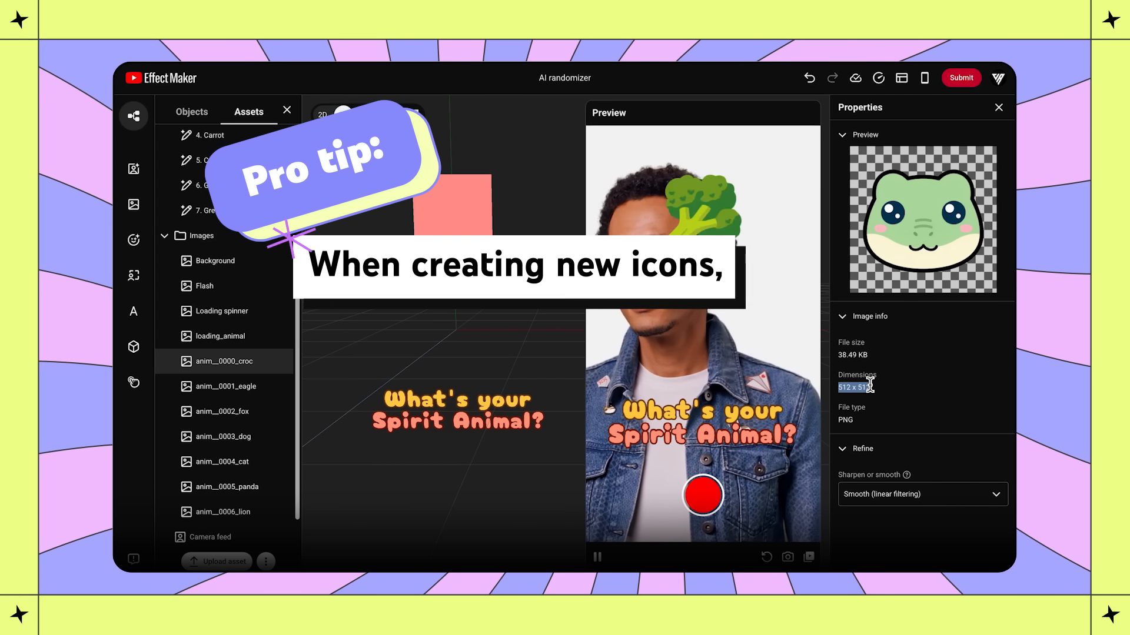
pyautogui.scroll(4, 253, 235)
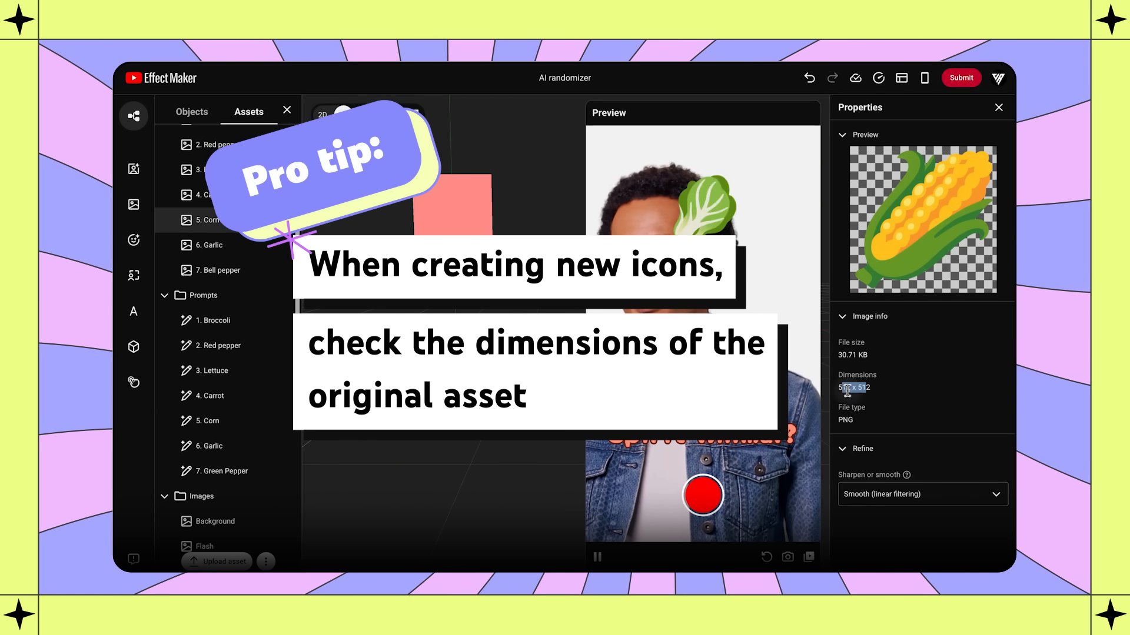
pyautogui.click(891, 394)
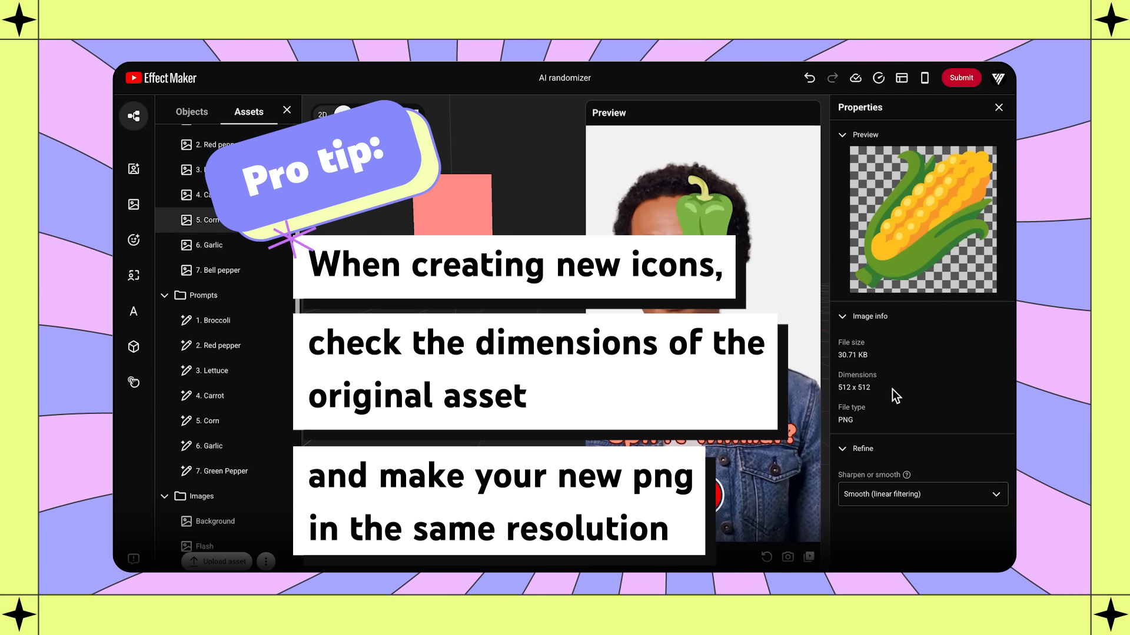
# Step: Return to the object list, show the scripting graph, and open the Cycling icons variable for editing
pyautogui.click(195, 114)
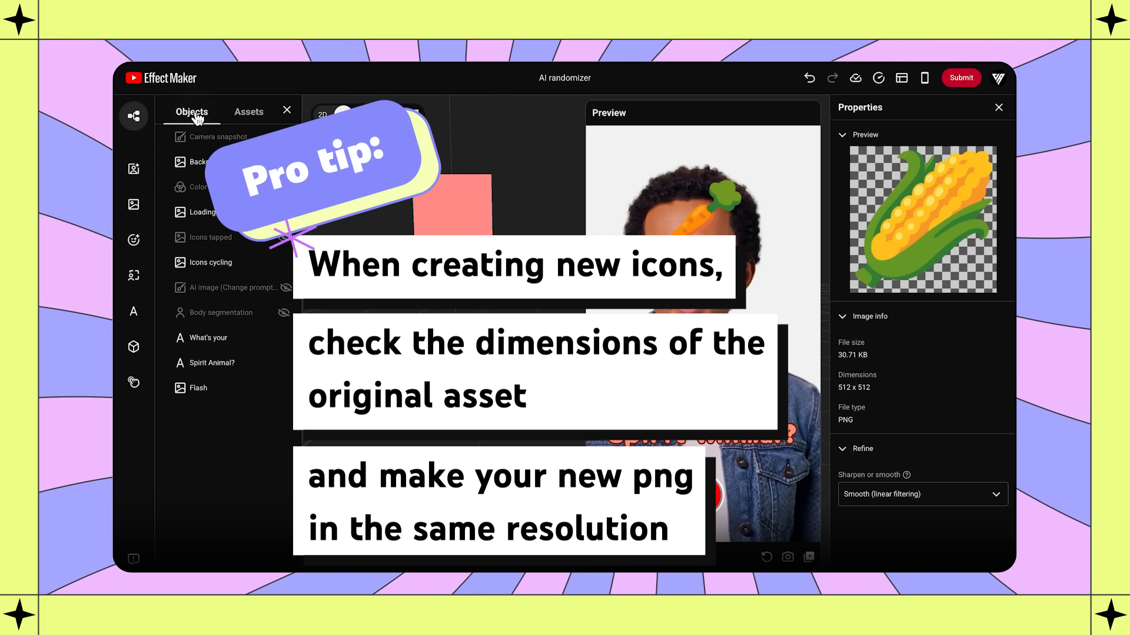
pyautogui.click(998, 107)
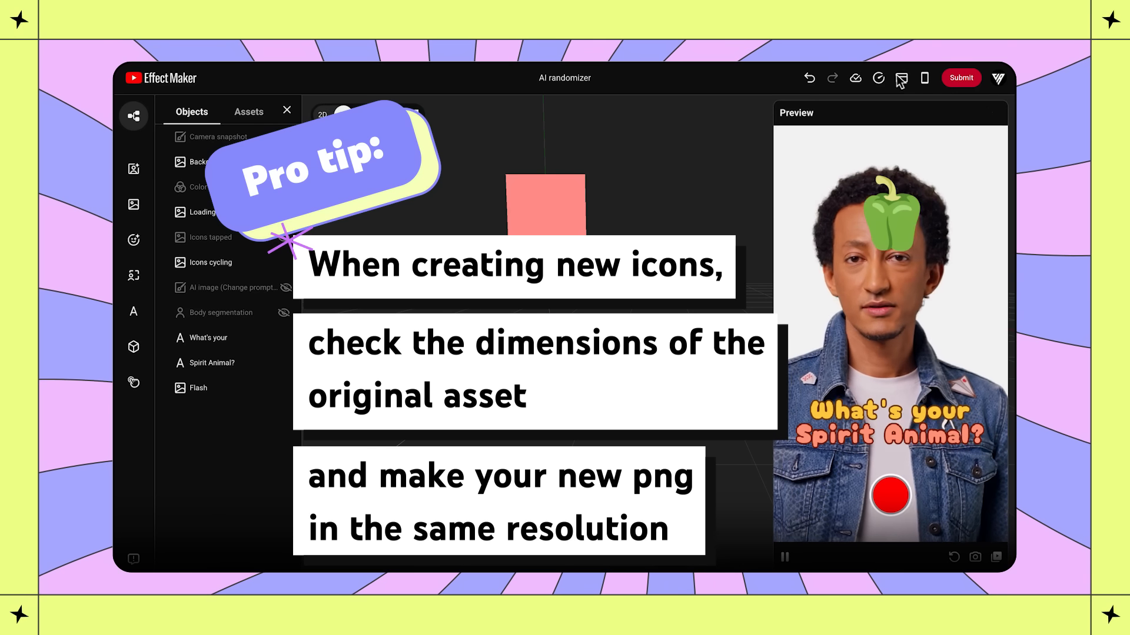
pyautogui.click(901, 79)
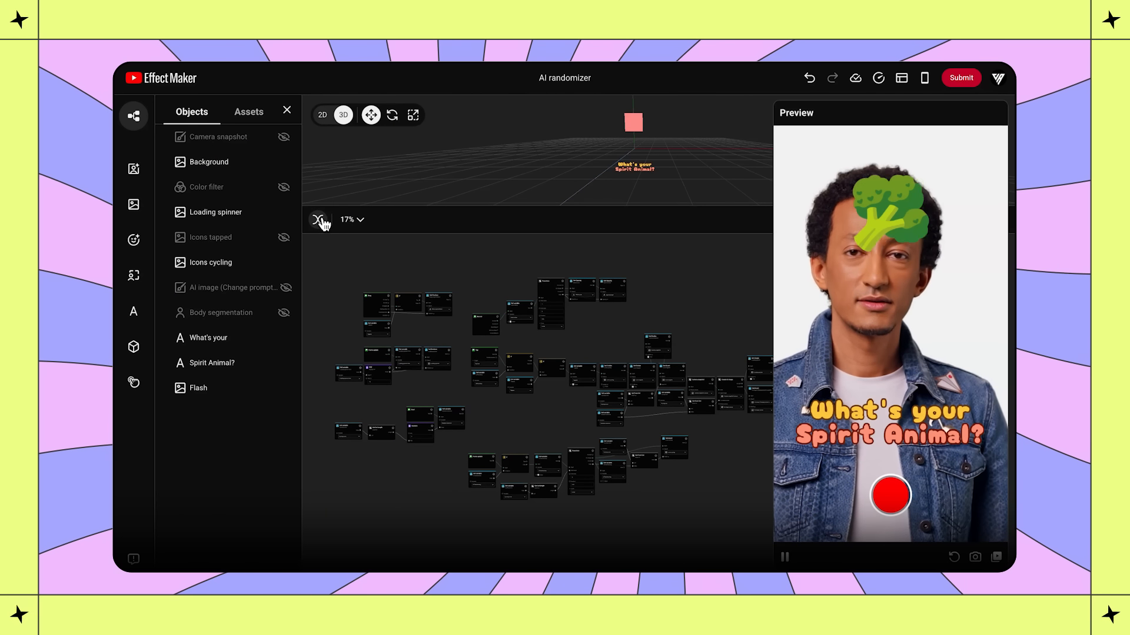
pyautogui.click(319, 220)
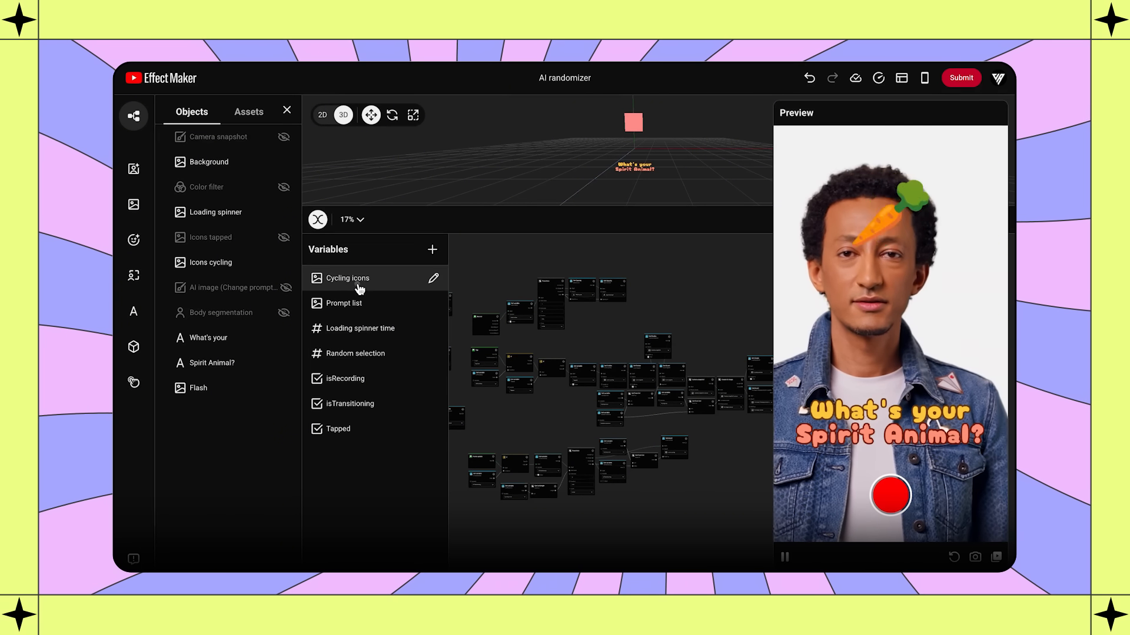
pyautogui.click(434, 282)
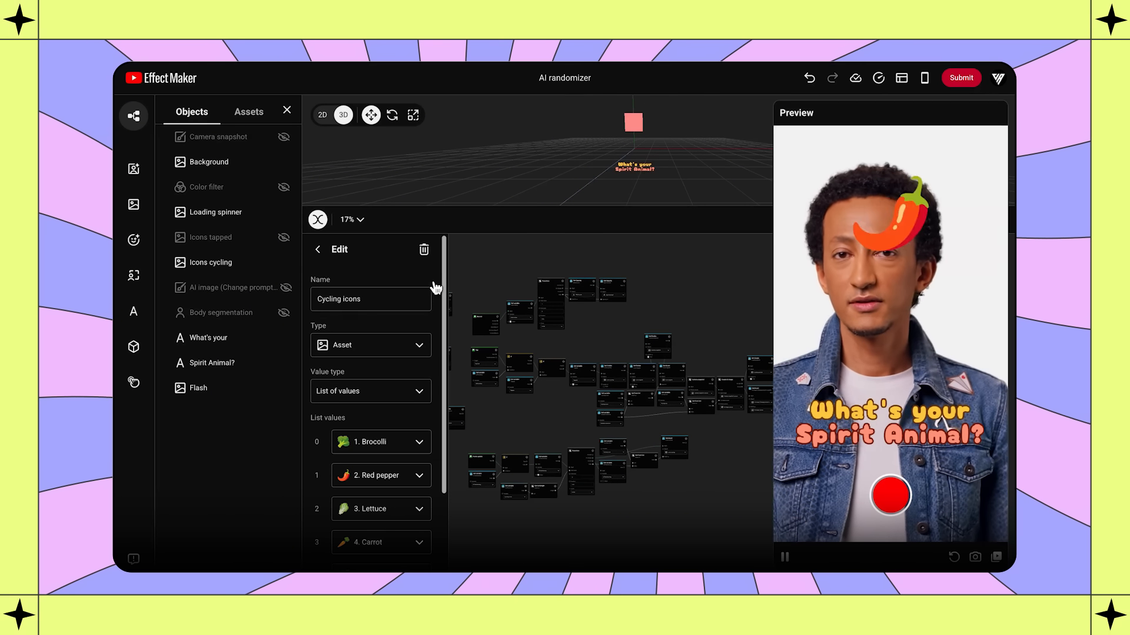
# Step: Set Cycling icons list values 0, 1 and 2 to anim__0000_croc, anim__0001_eagle and anim__0002_fox
pyautogui.scroll(-2, 401, 341)
pyautogui.click(415, 334)
pyautogui.click(393, 416)
pyautogui.moveTo(427, 370); pyautogui.dragTo(432, 536)
pyautogui.click(418, 366)
pyautogui.click(393, 443)
pyautogui.click(419, 400)
pyautogui.click(393, 469)
# Step: Set Cycling icons list values 3 to 6 to anim__0003_dog, anim__0004_cat, anim__0005_panda and anim__0006_lion
pyautogui.click(418, 433)
pyautogui.click(393, 521)
pyautogui.click(426, 466)
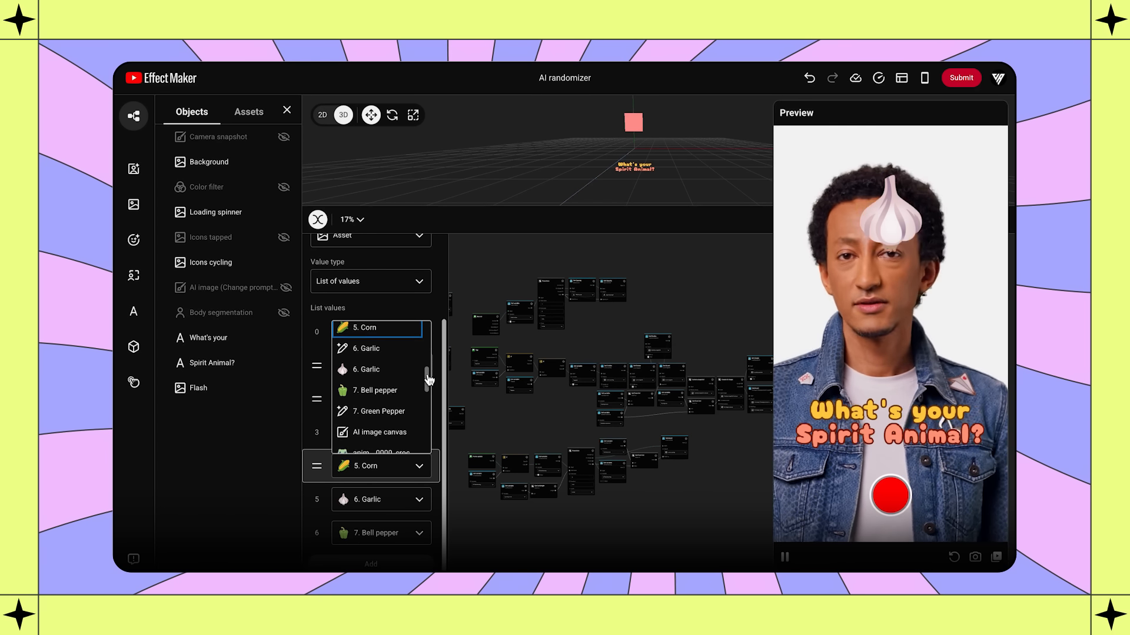
pyautogui.click(393, 445)
pyautogui.click(404, 501)
pyautogui.moveTo(427, 371); pyautogui.dragTo(428, 450)
pyautogui.click(390, 413)
pyautogui.click(412, 533)
pyautogui.moveTo(427, 405); pyautogui.dragTo(428, 493)
pyautogui.click(386, 438)
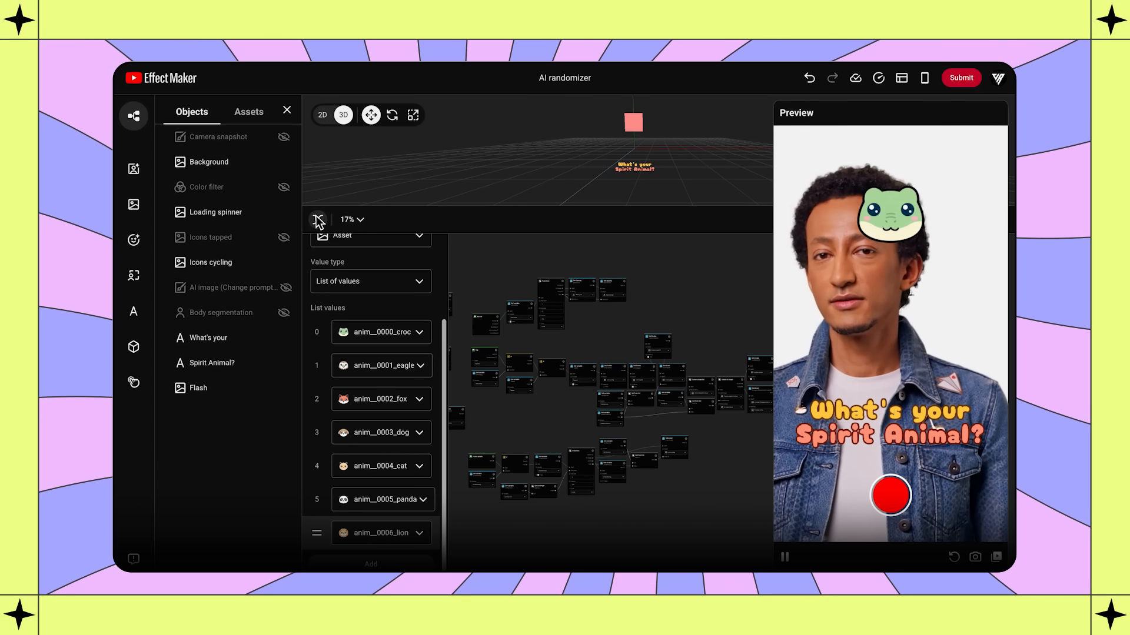
# Step: Leave the Cycling icons variable, close the variable list, and hide the scripting graph
pyautogui.scroll(5, 340, 274)
pyautogui.click(318, 248)
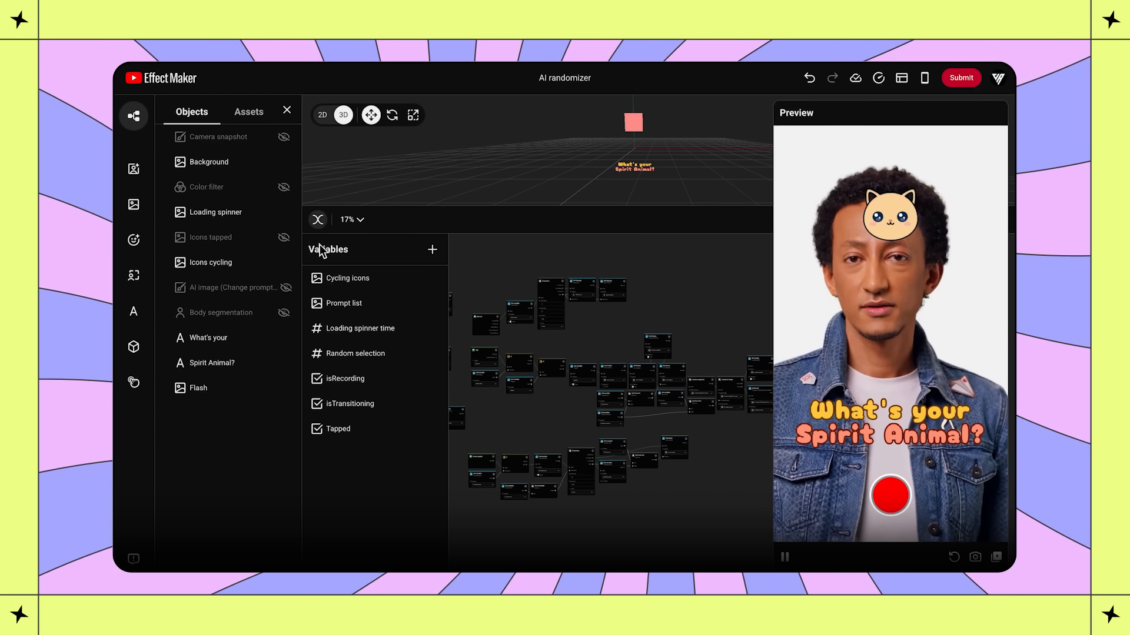
pyautogui.click(318, 224)
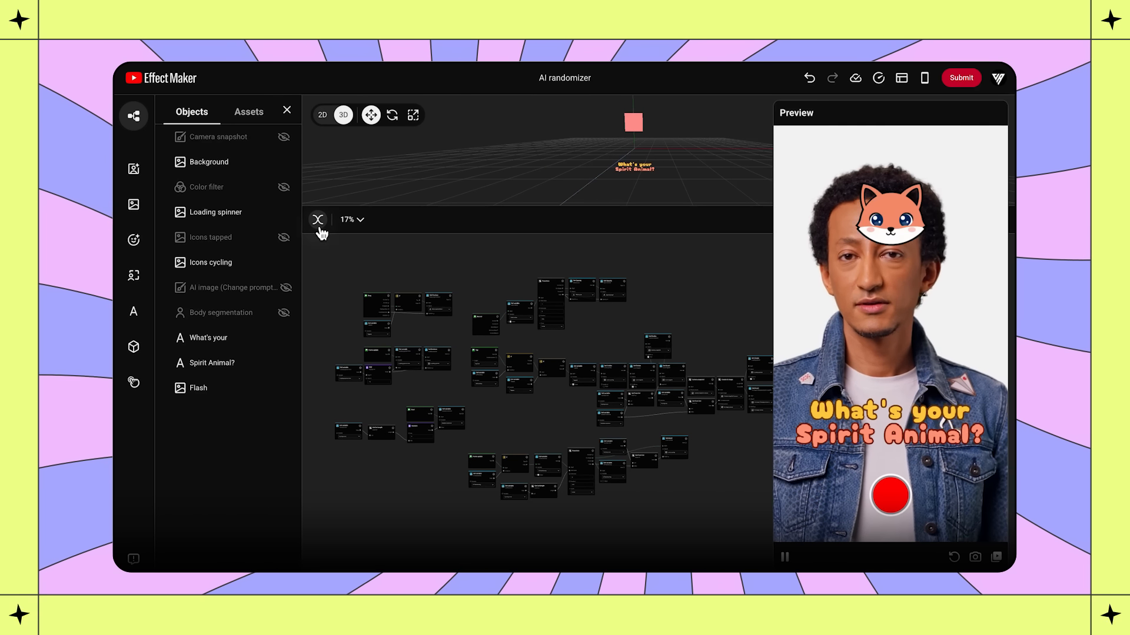
pyautogui.click(899, 83)
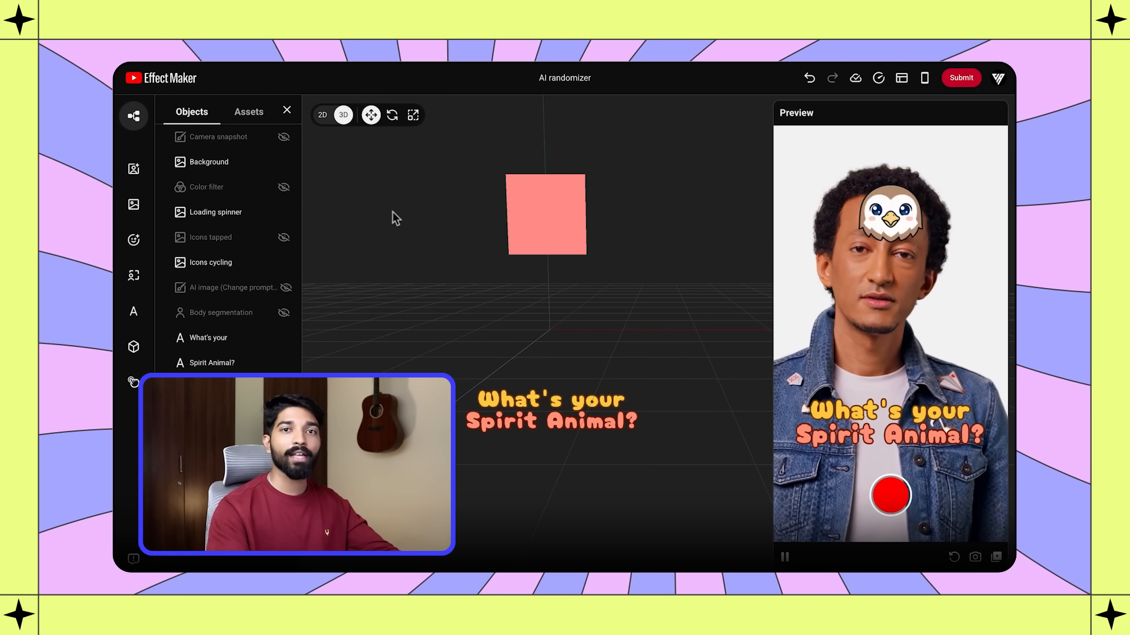
# Step: Rename the first AI prompt asset from the Broccoli entry to "1. Croc"
pyautogui.click(247, 113)
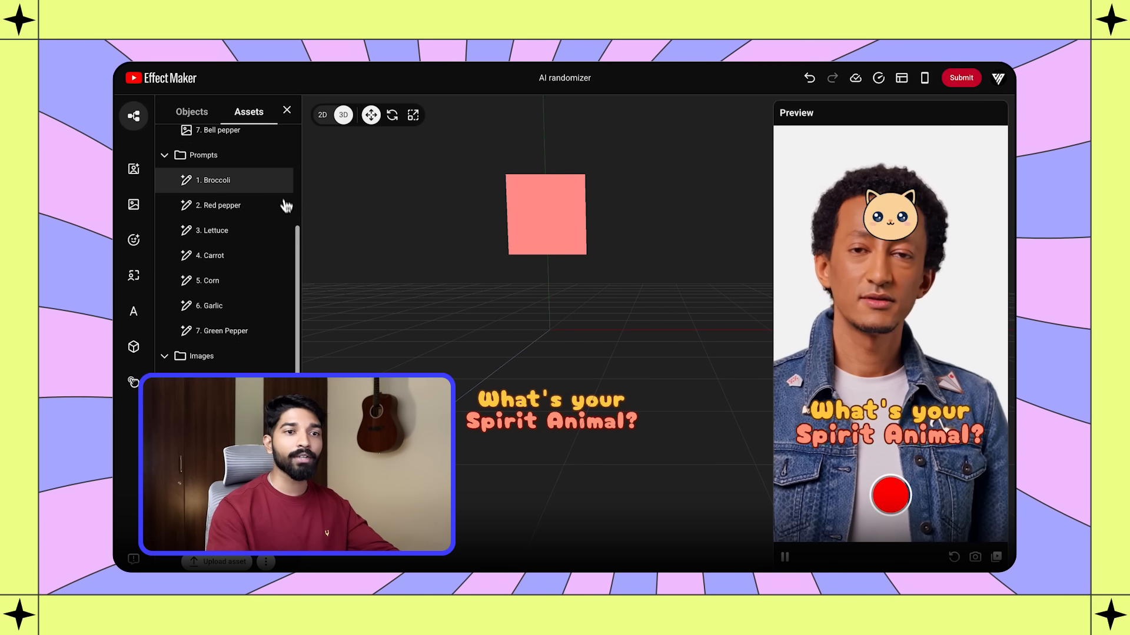
pyautogui.click(276, 176)
pyautogui.click(301, 188)
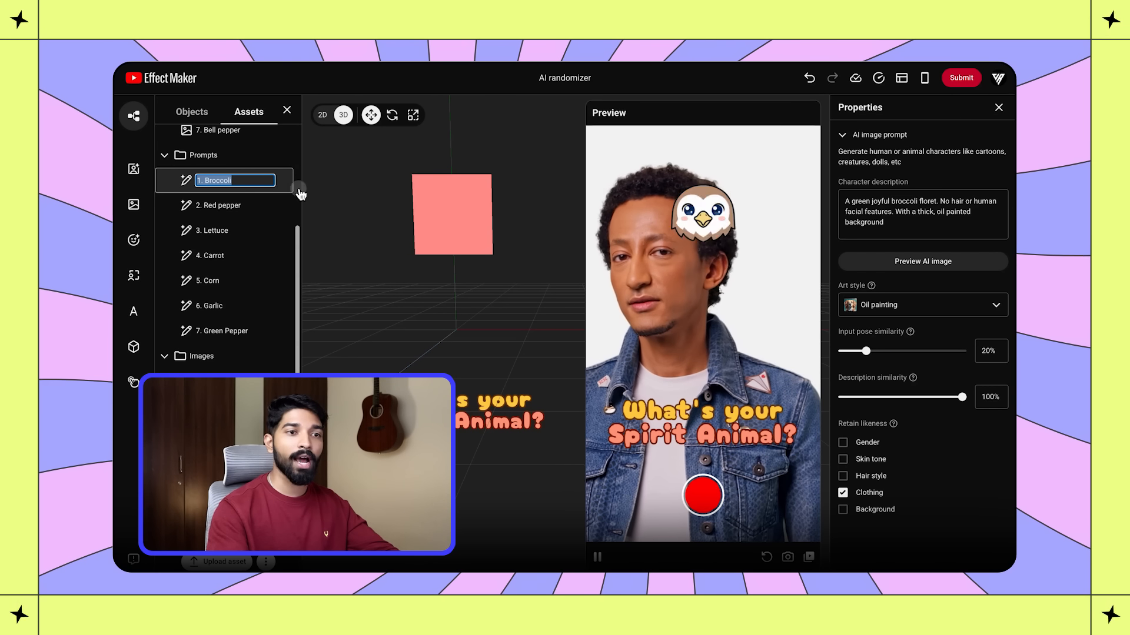
pyautogui.write('Croc')
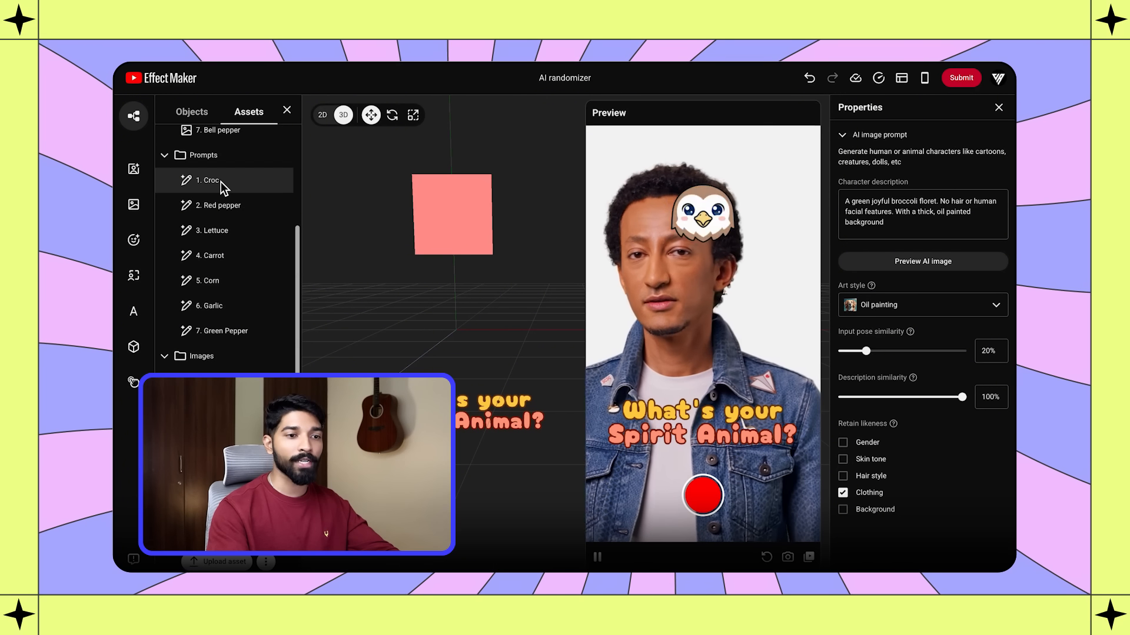
# Step: Rewrite the Croc prompt's description as a cute playful crocodile with rounded head, big friendly eyes, soft green tones and comic book background, and change art style
pyautogui.click(894, 220)
pyautogui.hotkey('ctrl', 'a')
pyautogui.write('A cute playful crocodile character with a rounded crocodile head and big friendly eyes. Emphasize soft green tones and chubby cartoon proportions. No hair or human facial features. With a thick, comic book painted background.')
pyautogui.click(941, 335)
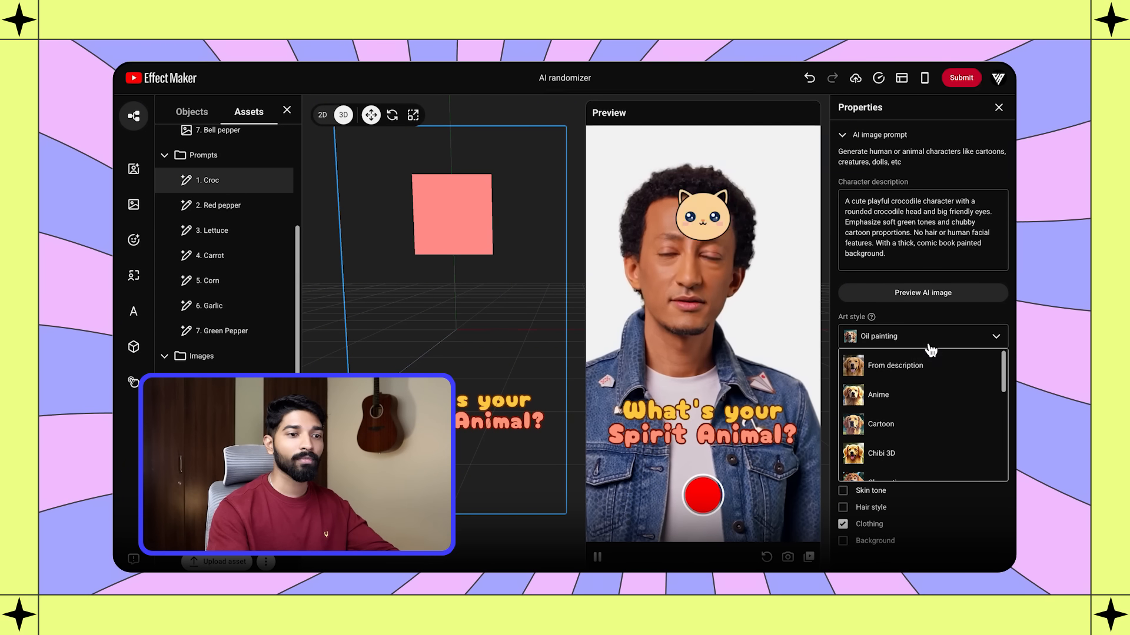
pyautogui.click(945, 436)
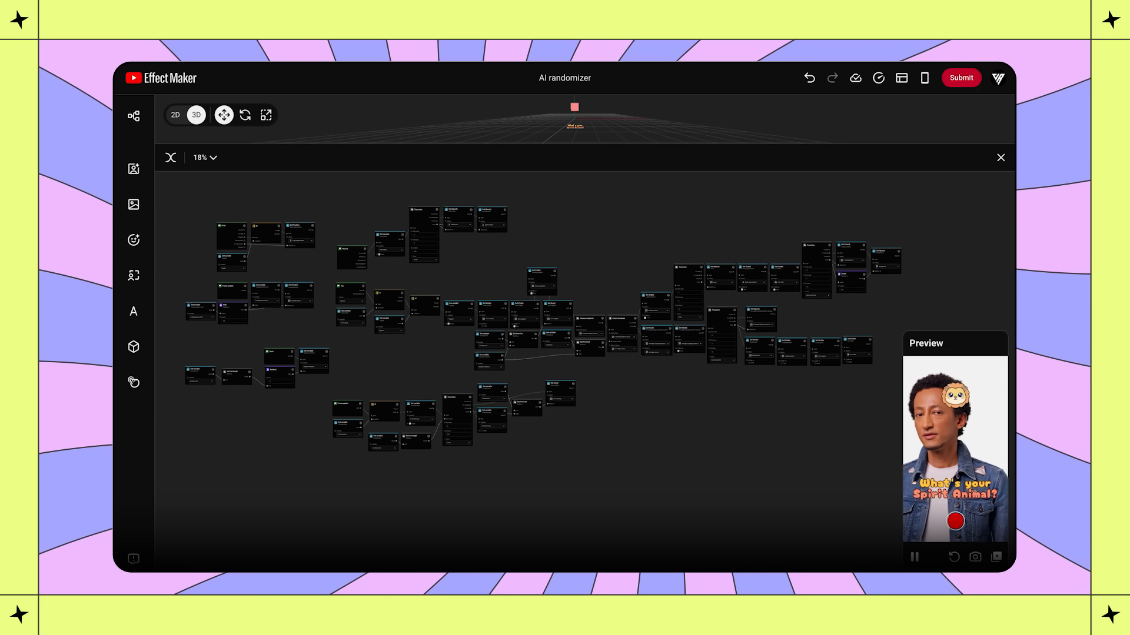
# Step: Examine the scripting nodes that fade out both title texts when recording starts, from Record through Transition to Set Opacity
pyautogui.scroll(6, 404, 216)
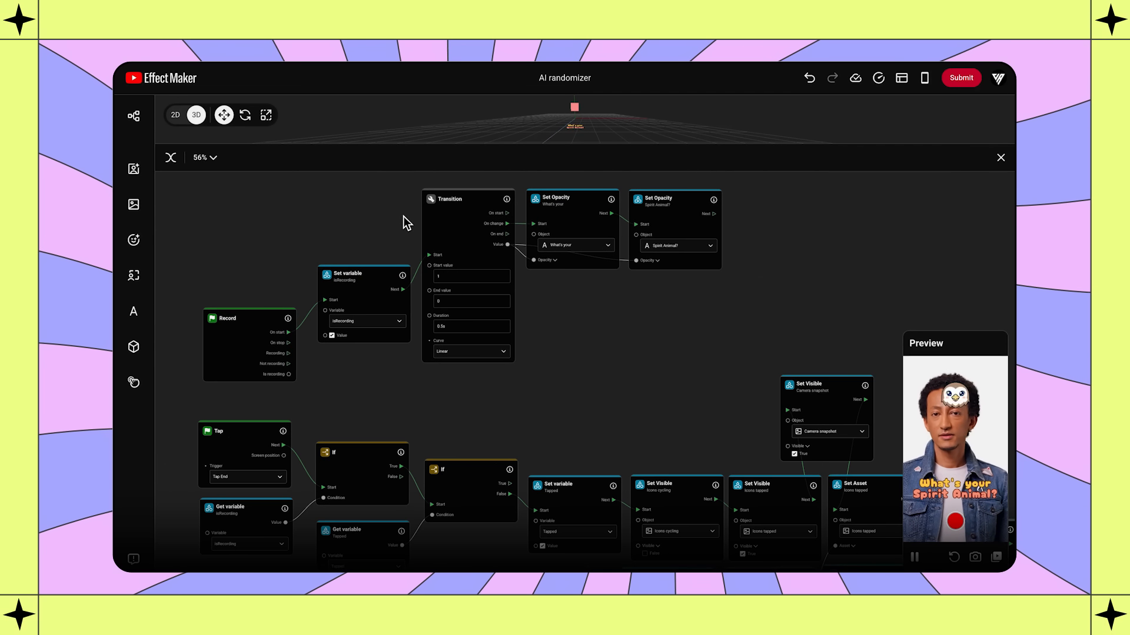
pyautogui.moveTo(404, 218); pyautogui.dragTo(420, 263)
pyautogui.scroll(2, 412, 265)
pyautogui.hscroll(-1, 402, 263)
pyautogui.moveTo(190, 212); pyautogui.dragTo(824, 445)
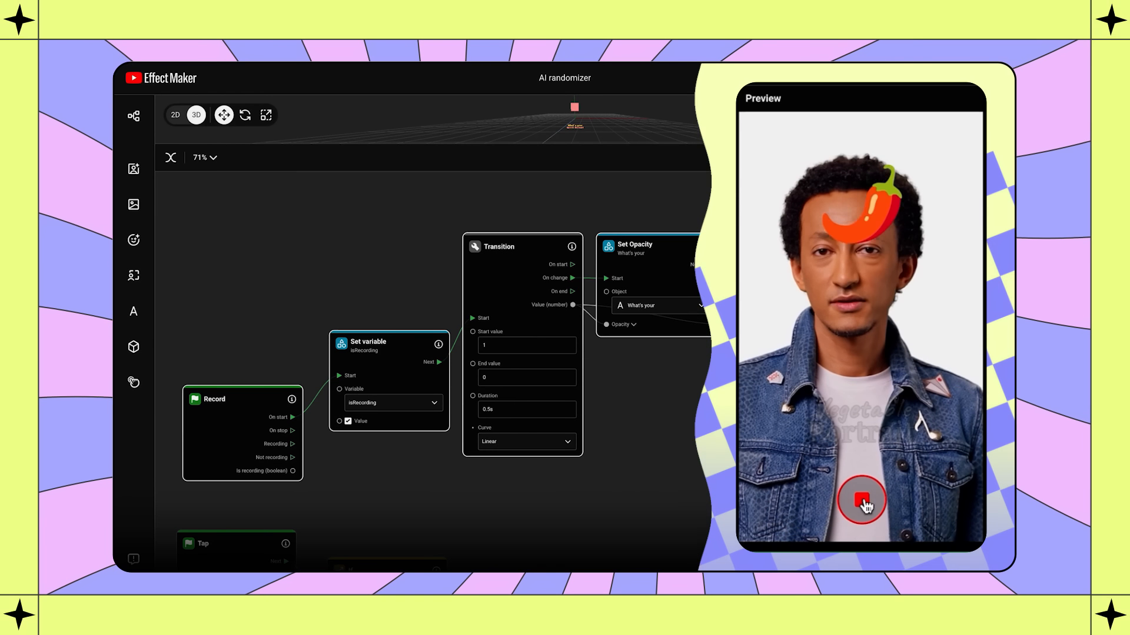
# Step: Examine the Frame update node group that cycles through the icons with the isTransitioning variable and a Transition
pyautogui.scroll(-6, 736, 452)
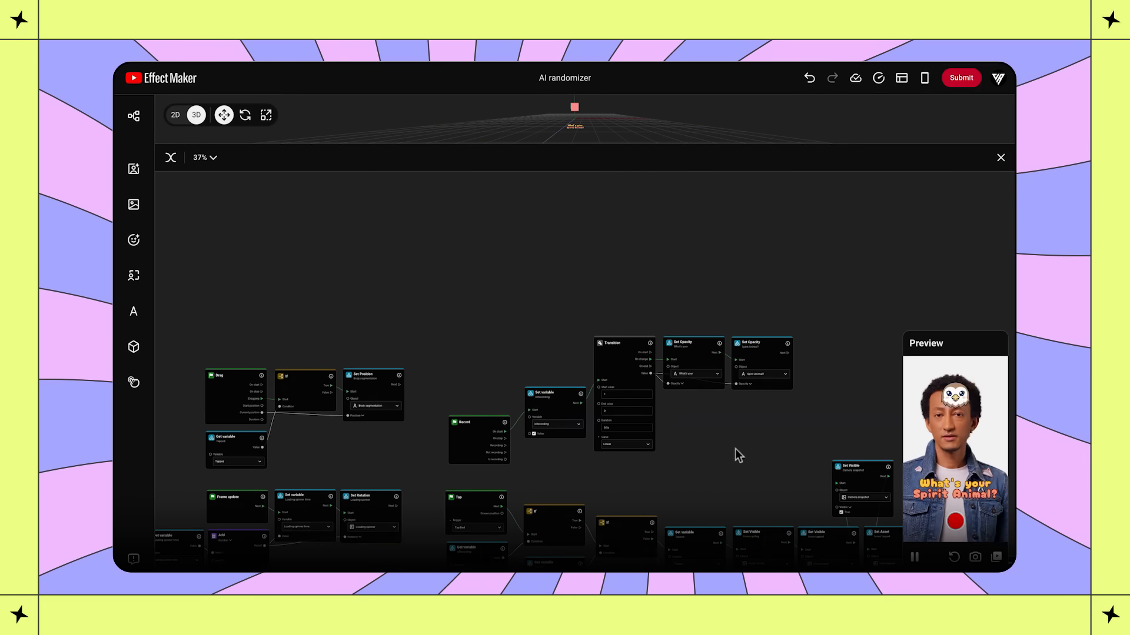
pyautogui.moveTo(735, 451); pyautogui.dragTo(635, 259)
pyautogui.scroll(5, 636, 476)
pyautogui.moveTo(580, 464); pyautogui.dragTo(656, 453)
pyautogui.moveTo(250, 241); pyautogui.dragTo(870, 431)
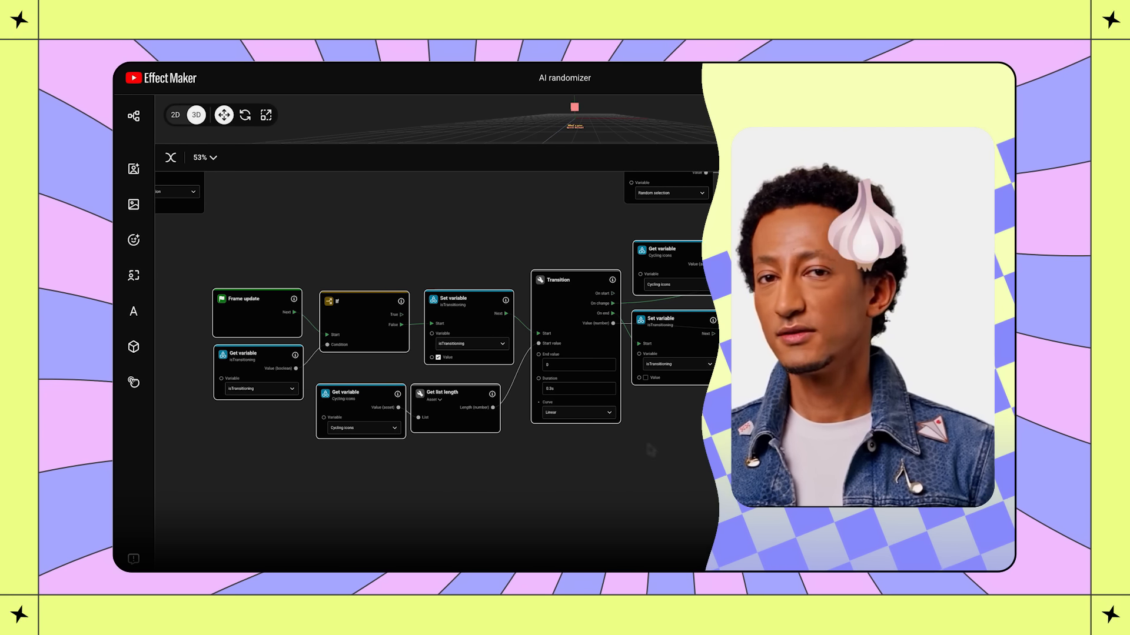
# Step: Examine the Tap node chain through its If, Set Visible, Set Asset and Random selection nodes up to Camera snapshot
pyautogui.click(520, 446)
pyautogui.scroll(-5, 520, 446)
pyautogui.scroll(3, 520, 452)
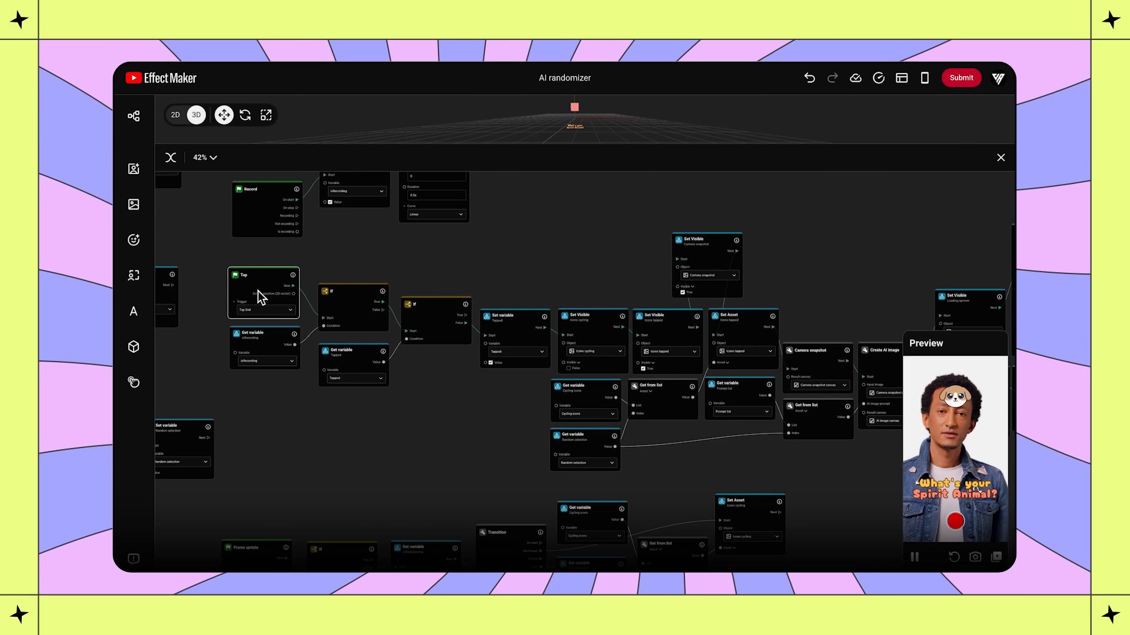
pyautogui.click(275, 282)
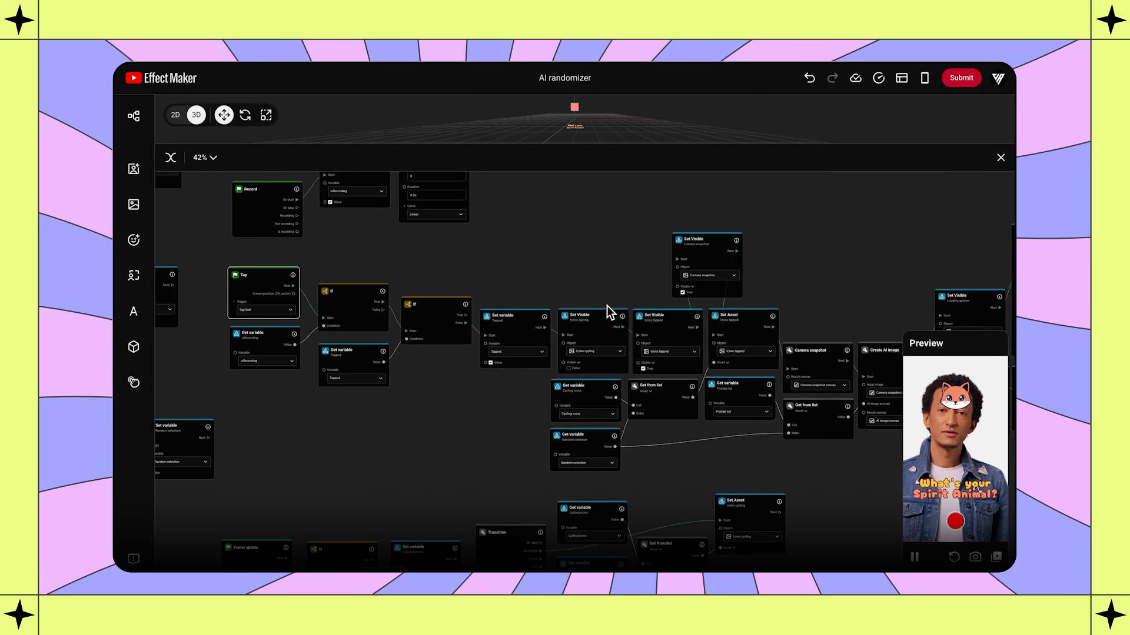
pyautogui.moveTo(611, 274); pyautogui.dragTo(378, 253)
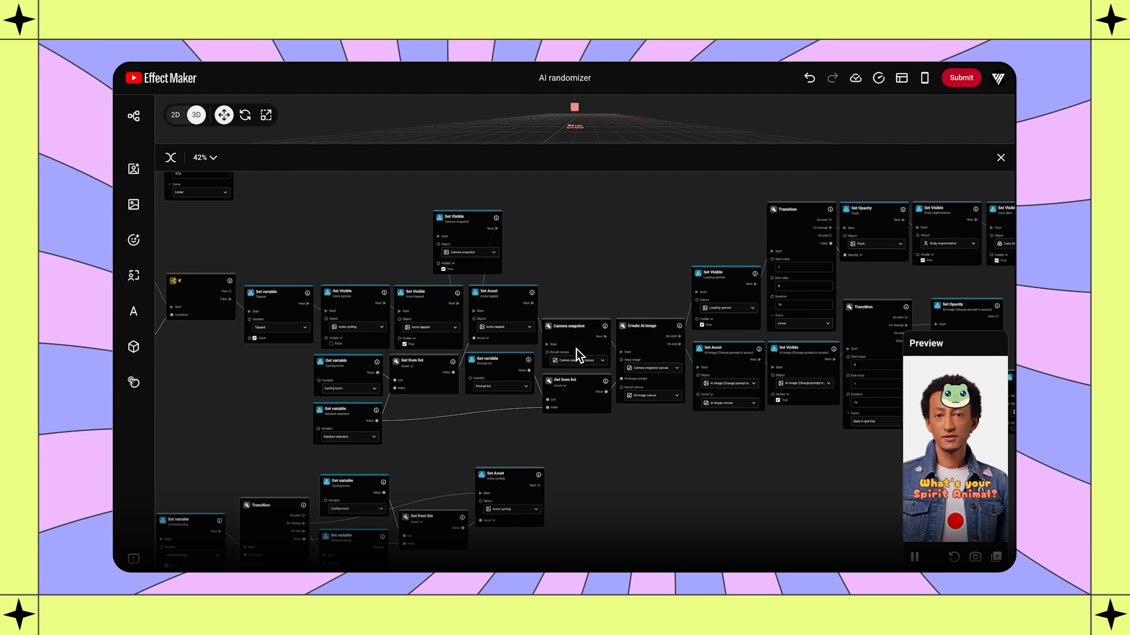
pyautogui.moveTo(278, 369); pyautogui.dragTo(545, 442)
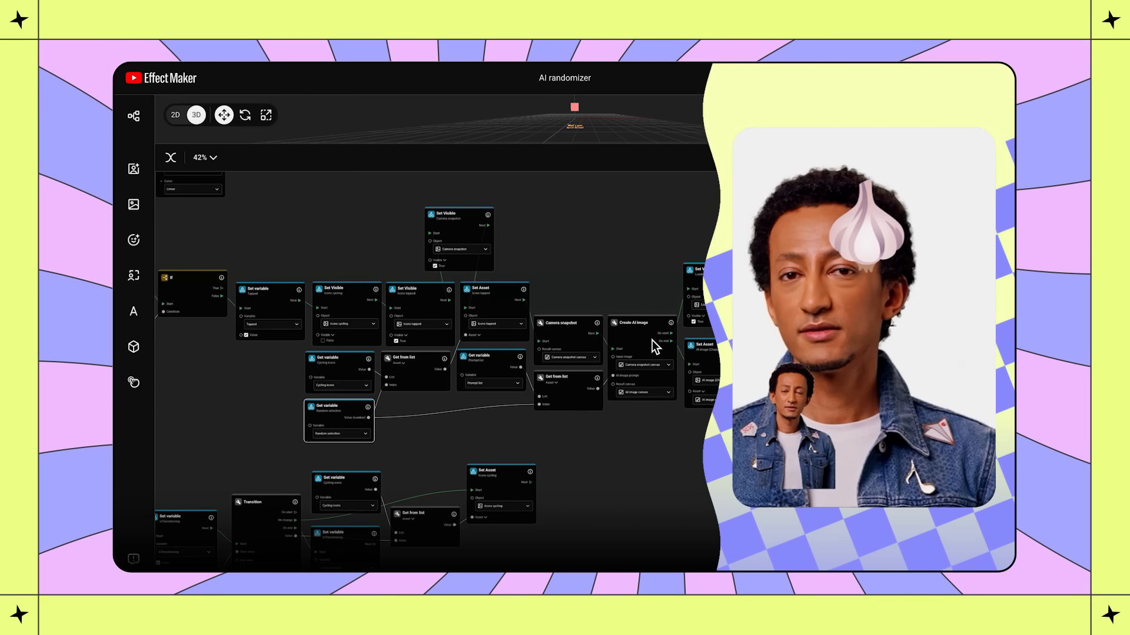
# Step: Examine the Start node group that sets the Random selection variable from the Cycling icons list length, and the Get variable node that reuses it
pyautogui.moveTo(195, 405); pyautogui.dragTo(919, 337)
pyautogui.moveTo(411, 334); pyautogui.dragTo(685, 416)
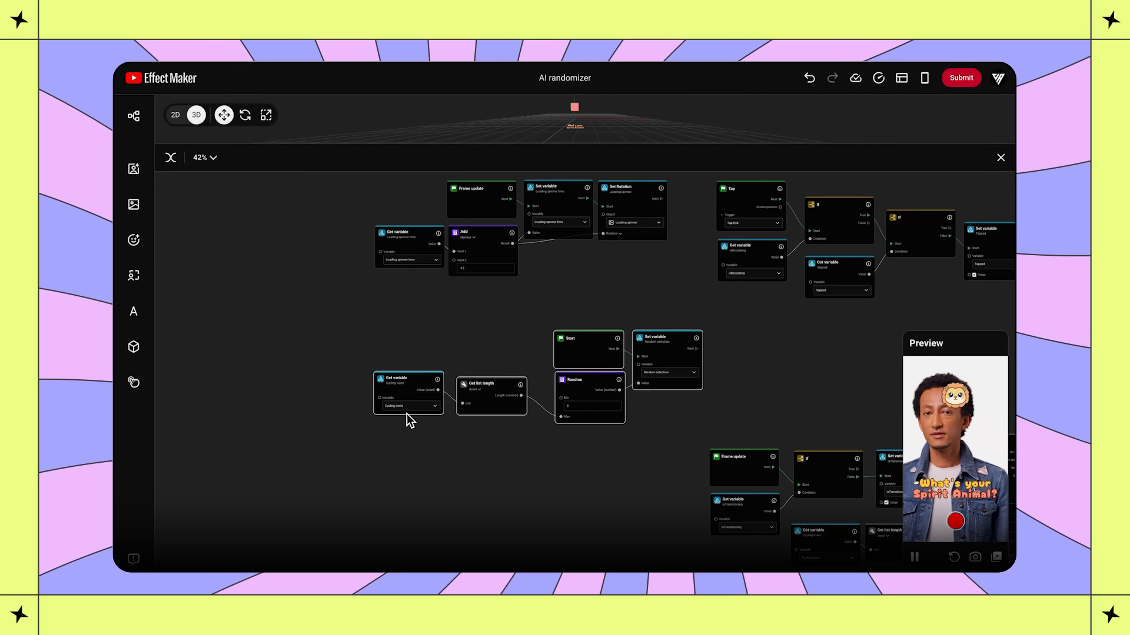
pyautogui.click(404, 334)
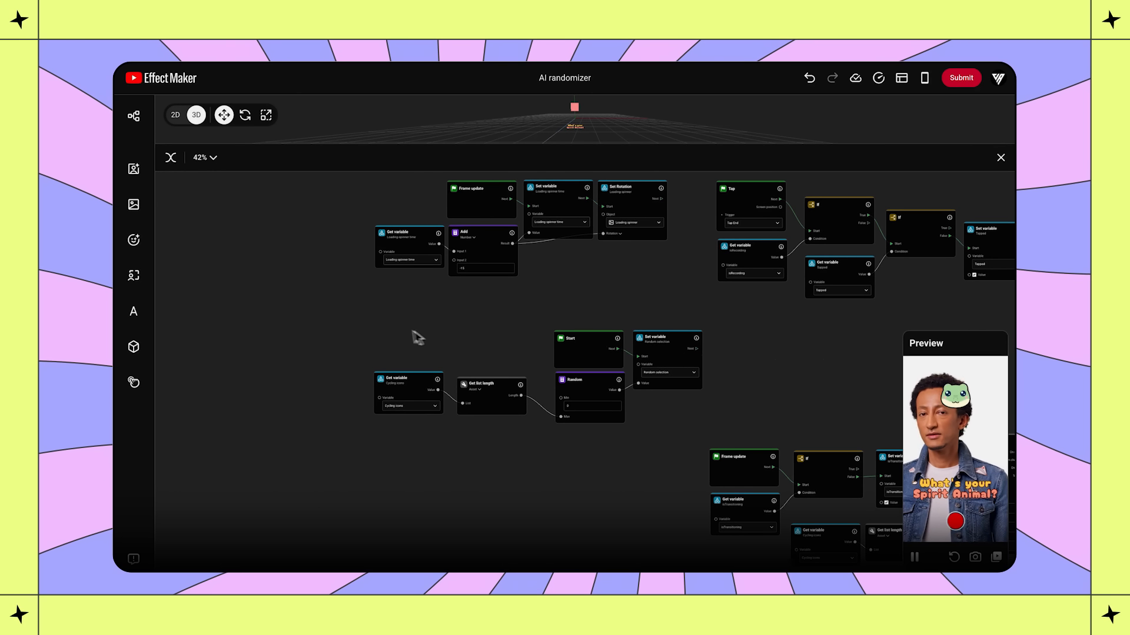
pyautogui.moveTo(919, 337); pyautogui.dragTo(196, 398)
pyautogui.click(335, 410)
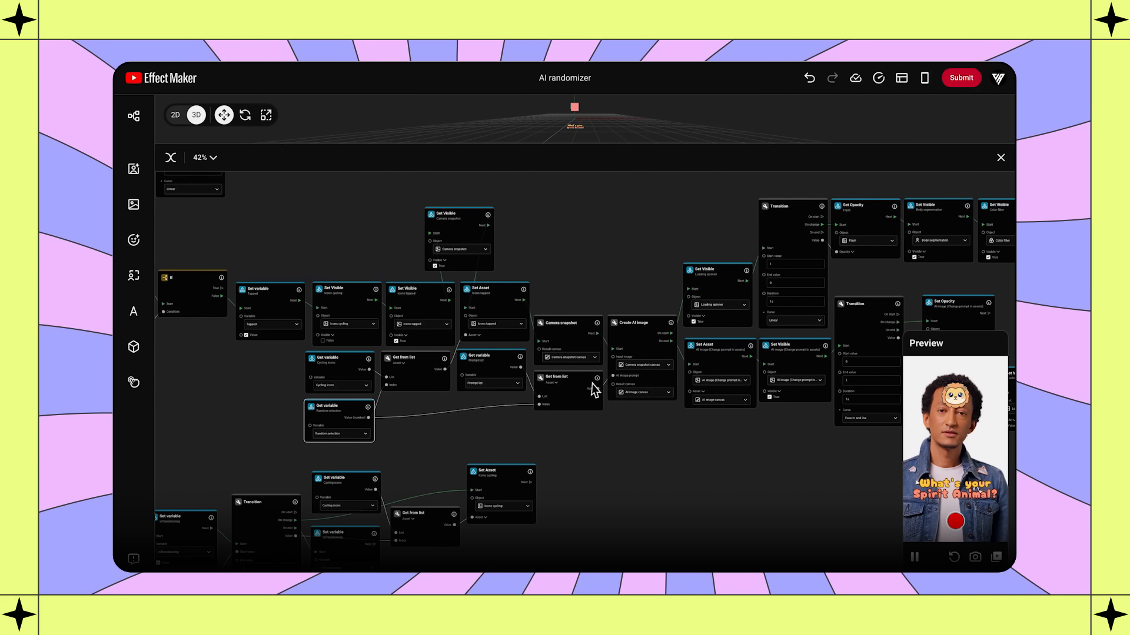
# Step: Examine the Camera snapshot and Create AI image nodes with their loading branch and their branch revealing the AI image
pyautogui.click(568, 324)
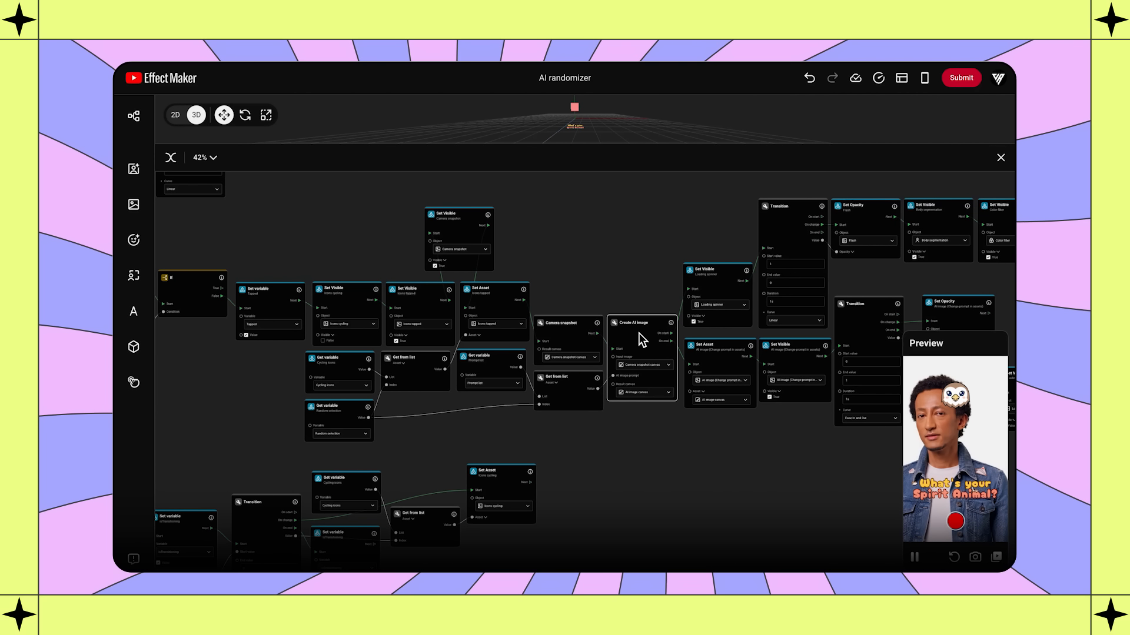
pyautogui.moveTo(722, 418); pyautogui.dragTo(382, 480)
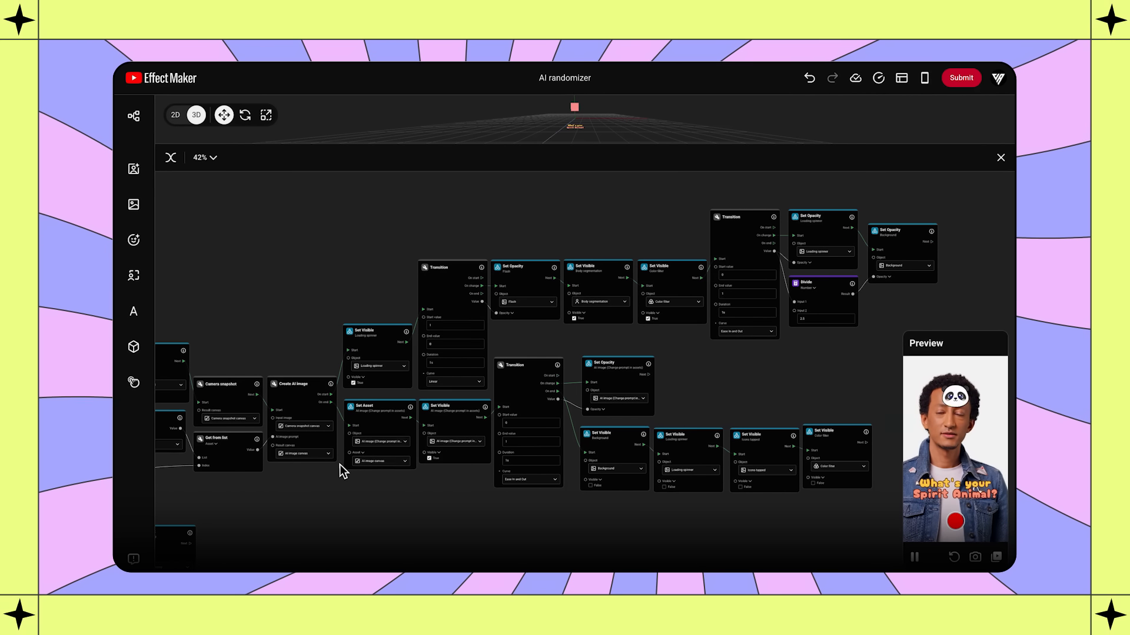
pyautogui.moveTo(353, 202)
pyautogui.mouseDown()
pyautogui.moveTo(492, 252)
pyautogui.moveTo(898, 330)
pyautogui.mouseUp()
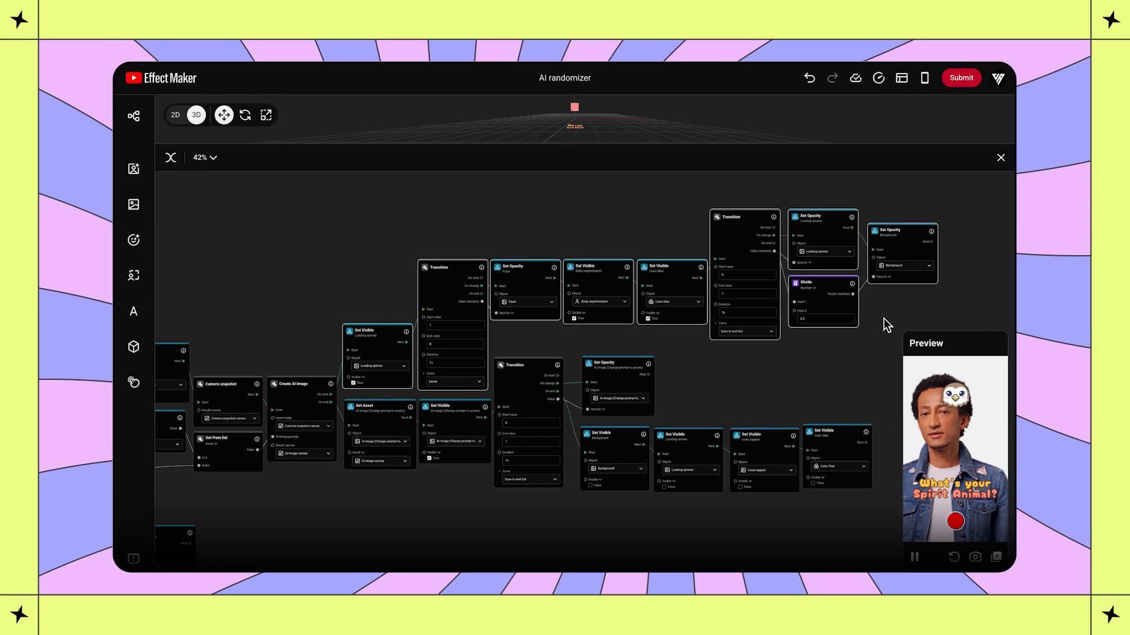
pyautogui.moveTo(885, 321); pyautogui.dragTo(881, 213)
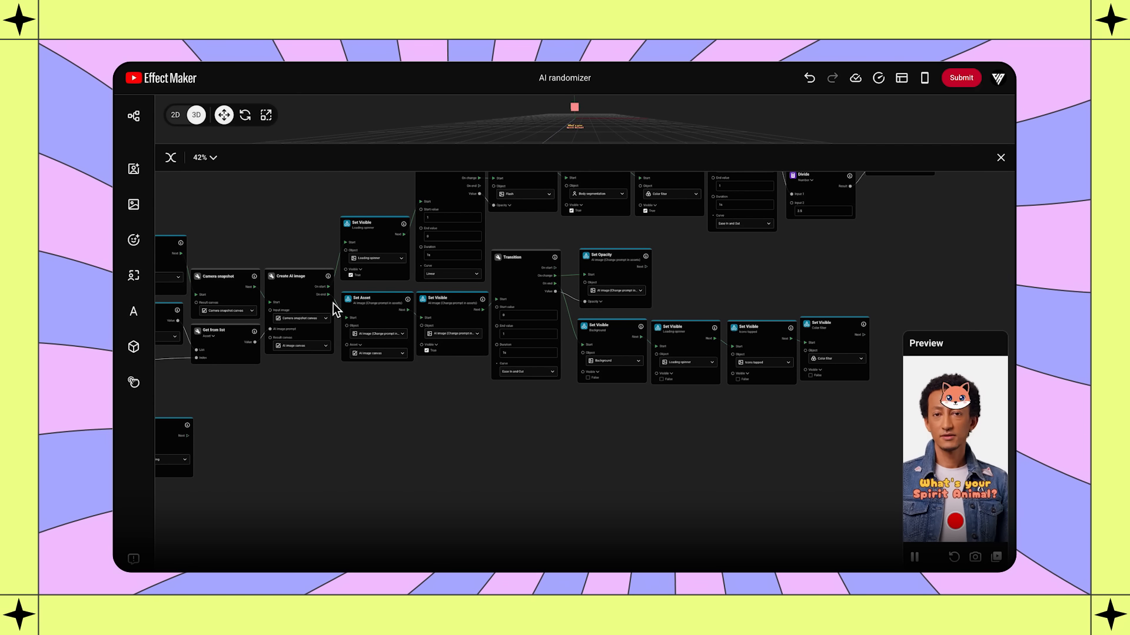
pyautogui.moveTo(363, 407); pyautogui.dragTo(894, 296)
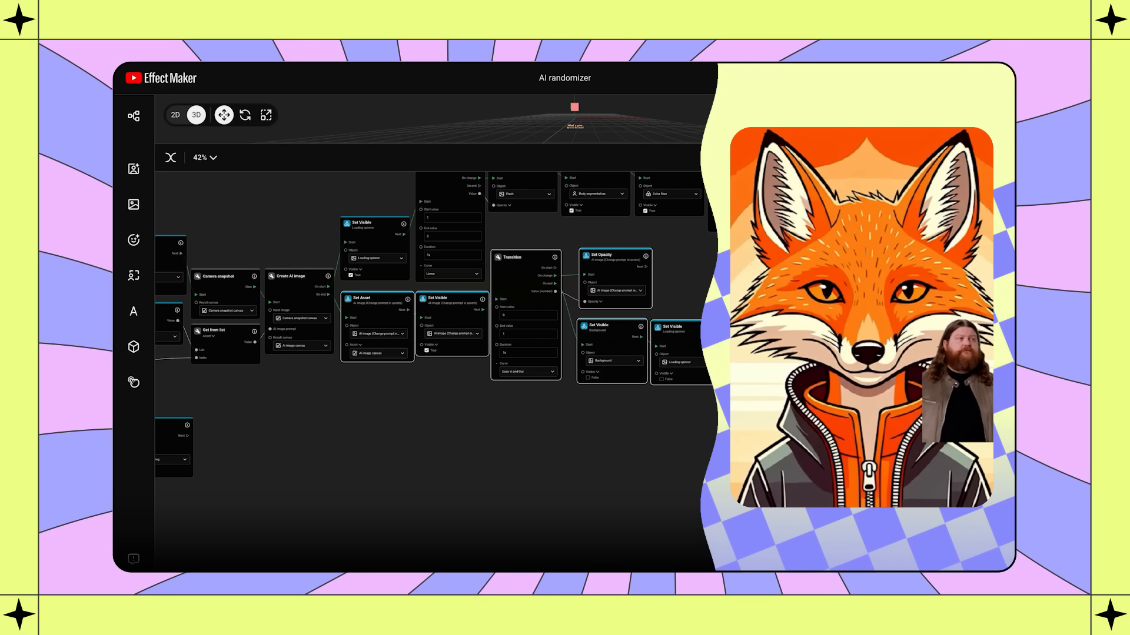
# Step: Review the whole scripting graph, including the remaining node groups beside the Record and Tap chains
pyautogui.scroll(-5, 435, 329)
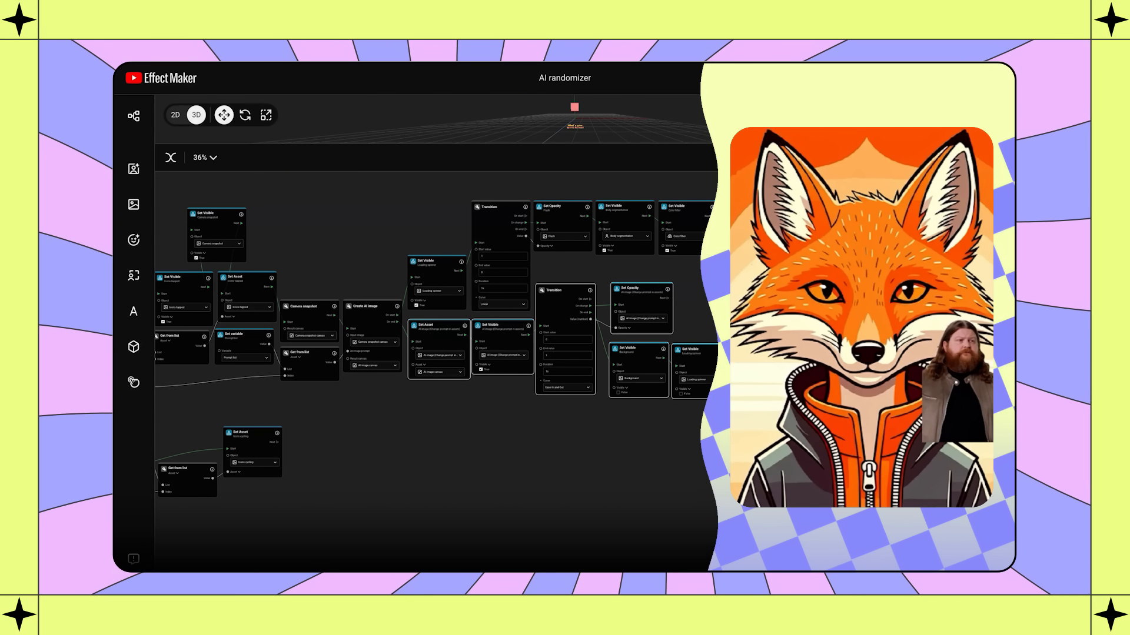
pyautogui.moveTo(494, 253); pyautogui.dragTo(570, 235)
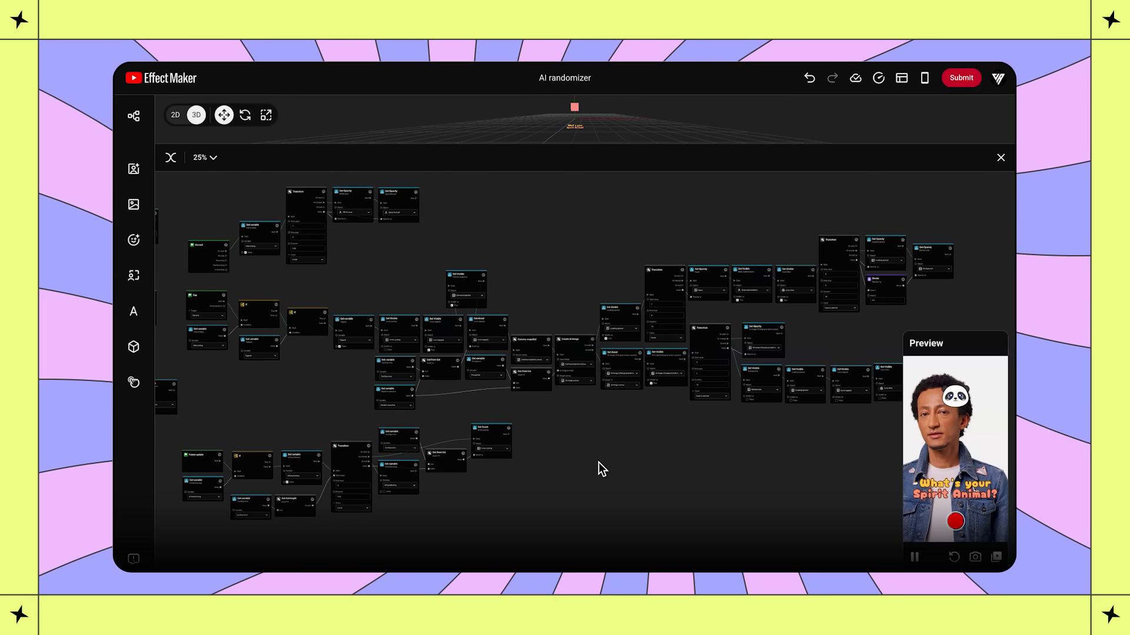
pyautogui.moveTo(488, 284); pyautogui.dragTo(917, 313)
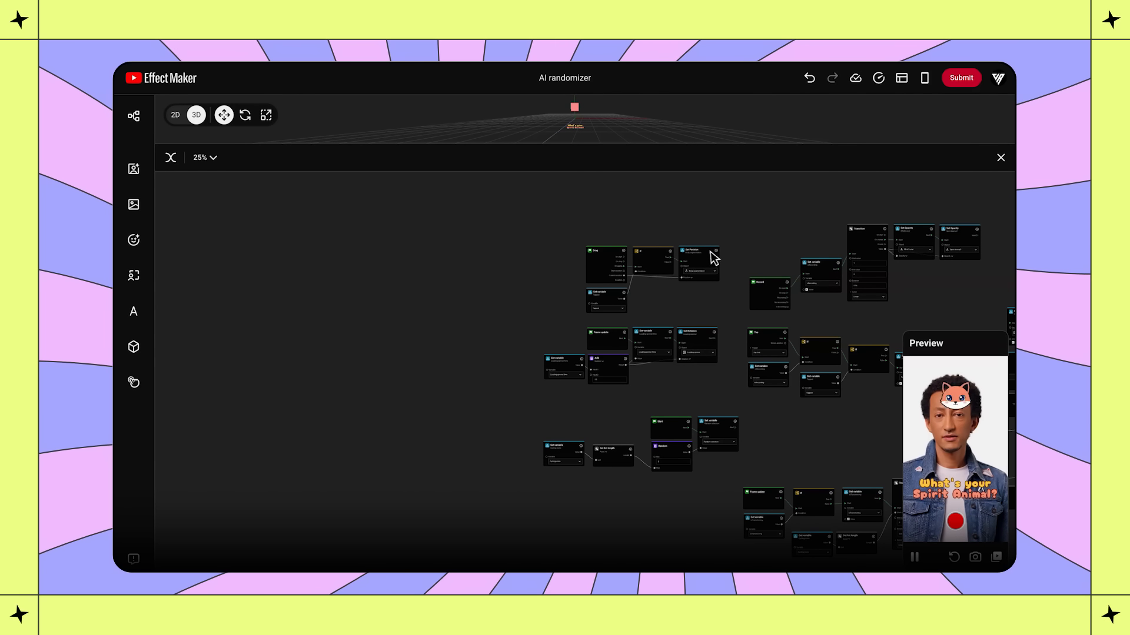
pyautogui.scroll(5, 662, 267)
pyautogui.moveTo(423, 222); pyautogui.dragTo(675, 217)
pyautogui.moveTo(688, 267); pyautogui.dragTo(374, 346)
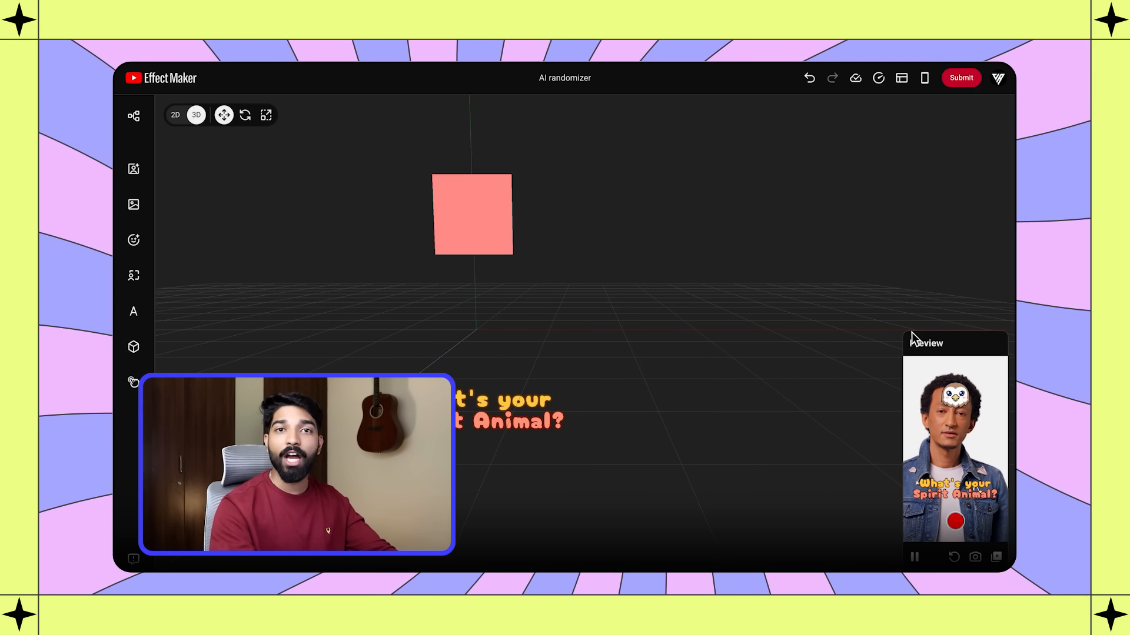
# Step: Enlarge the preview, switch the preview model to Model 2, and start a test recording of the effect
pyautogui.moveTo(910, 336); pyautogui.dragTo(762, 81)
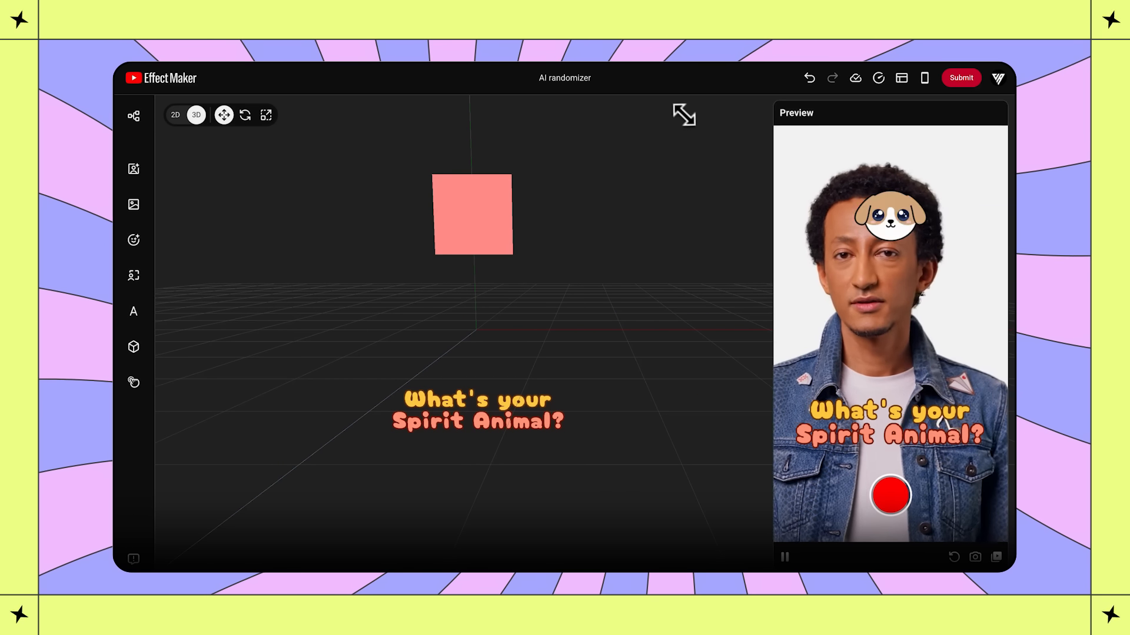
pyautogui.click(995, 557)
pyautogui.click(551, 287)
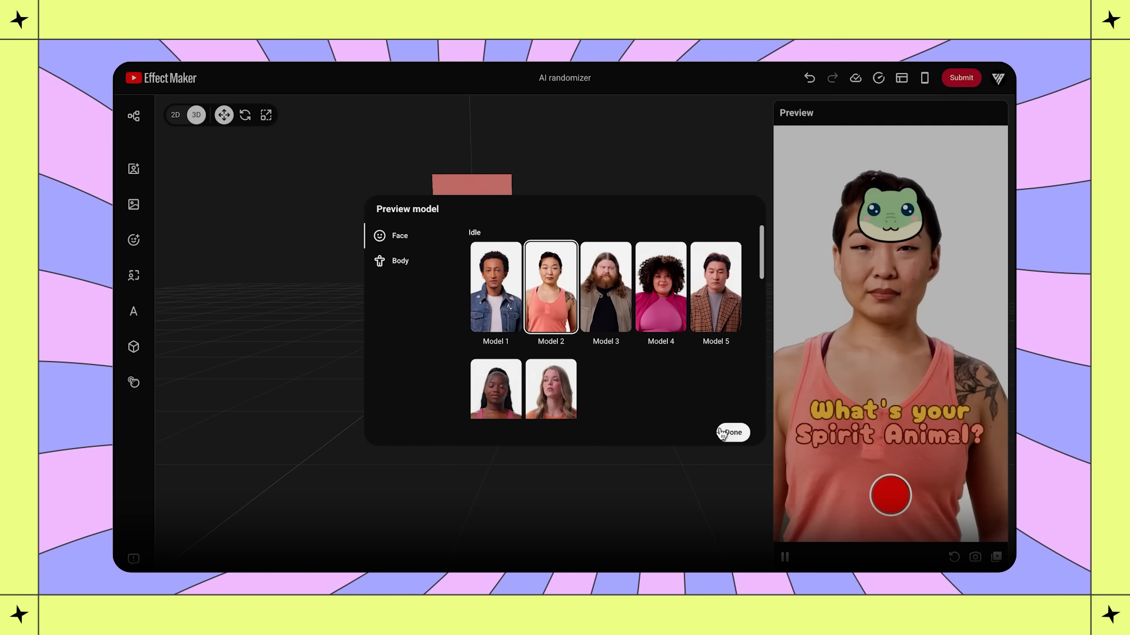
pyautogui.click(732, 432)
pyautogui.click(890, 496)
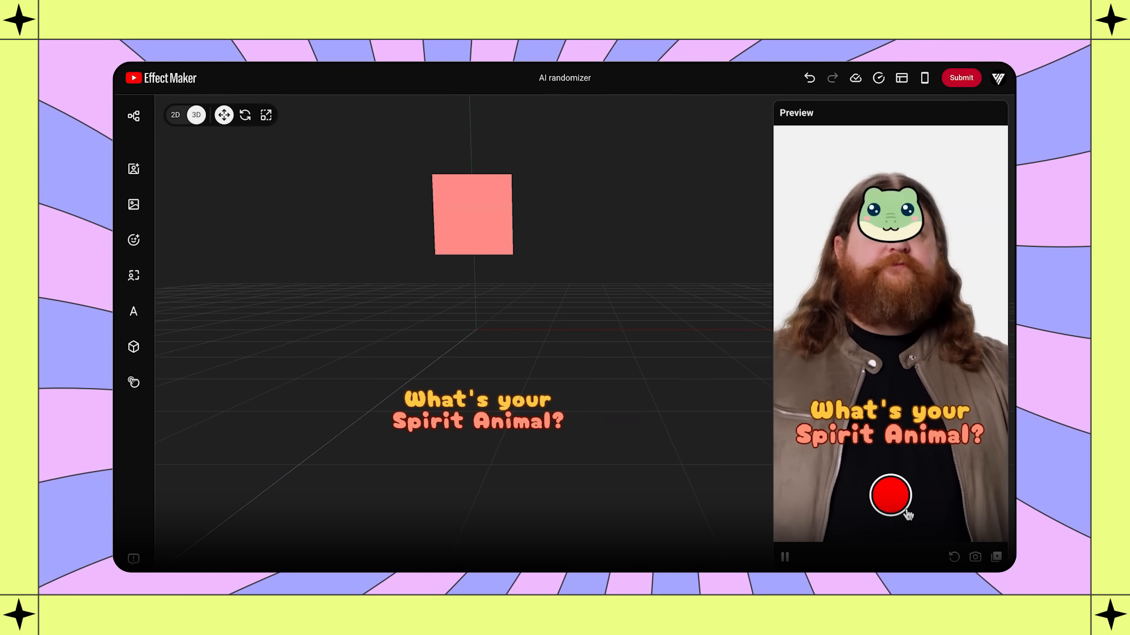
# Step: Test the effect by recording in the preview with Model 3 and Model 5
pyautogui.click(906, 513)
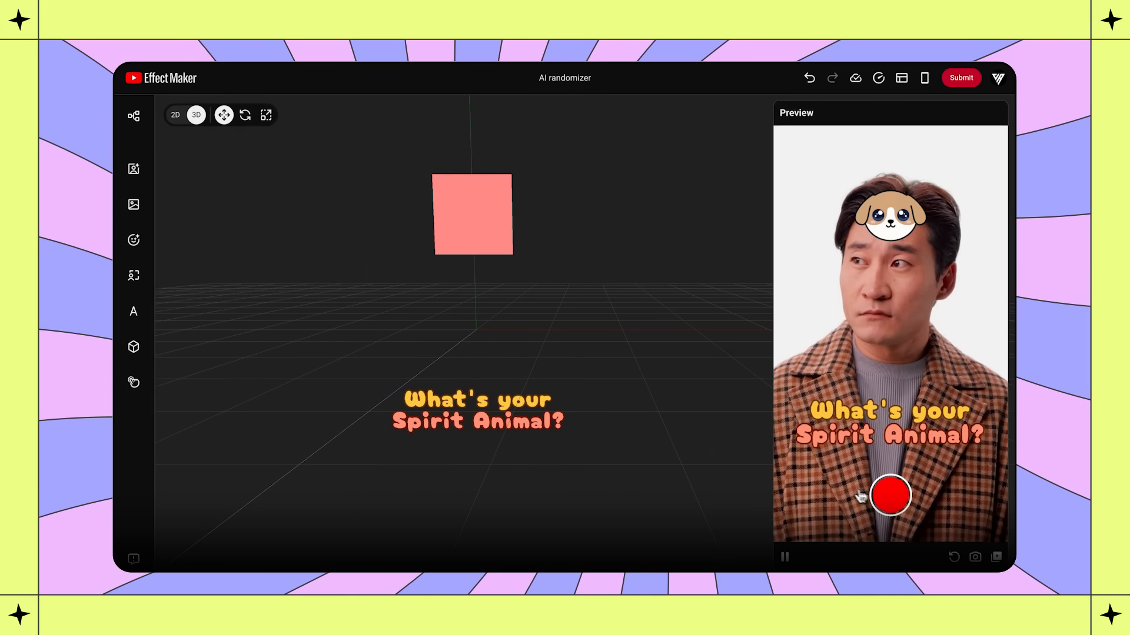
pyautogui.click(886, 496)
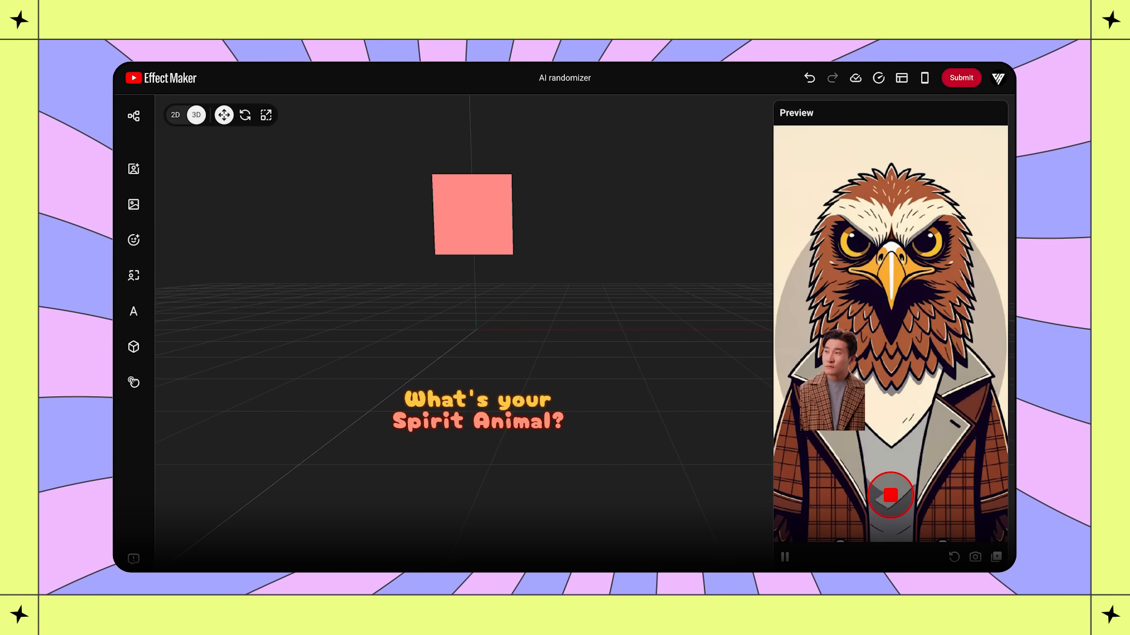
pyautogui.click(885, 496)
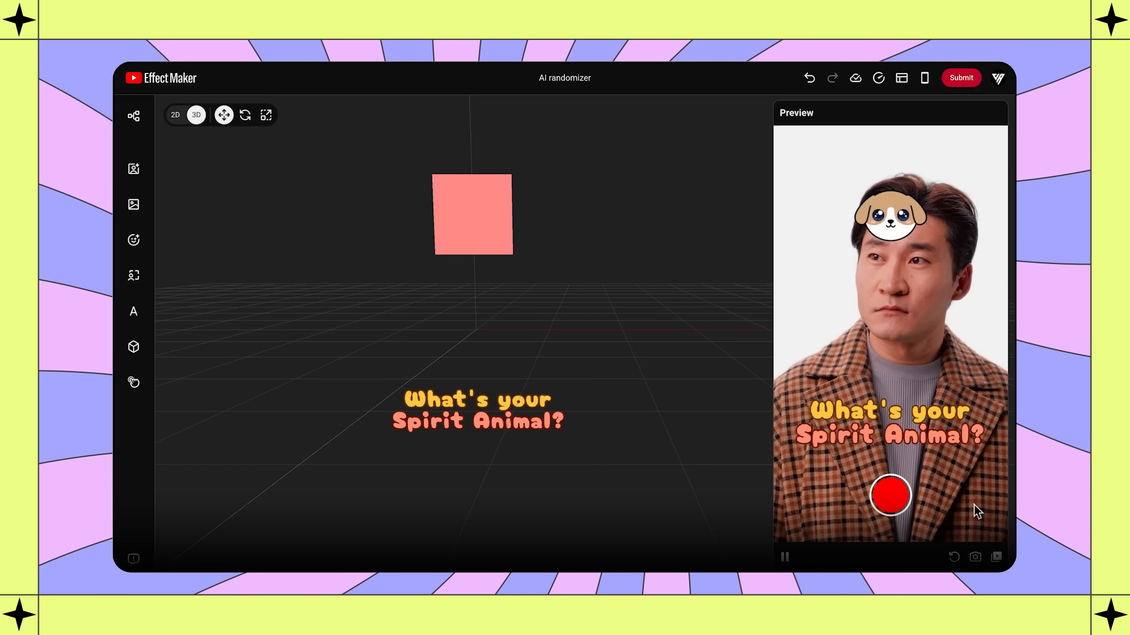
# Step: Shrink the preview window back to a small size and open the option for previewing the effect on a phone
pyautogui.moveTo(781, 104); pyautogui.dragTo(923, 350)
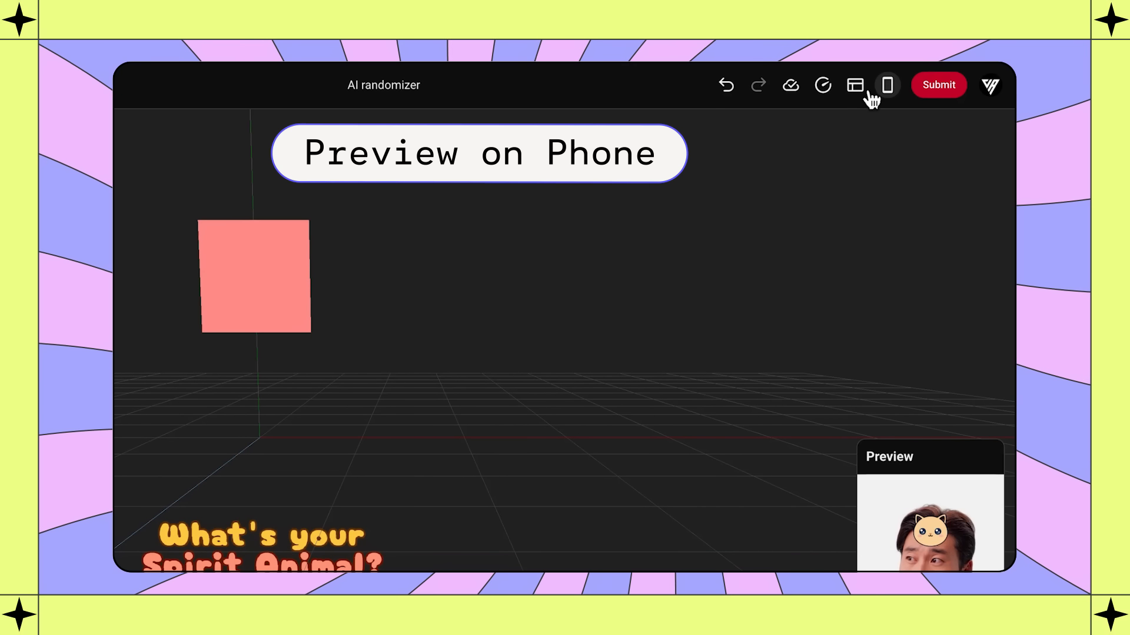
pyautogui.click(887, 85)
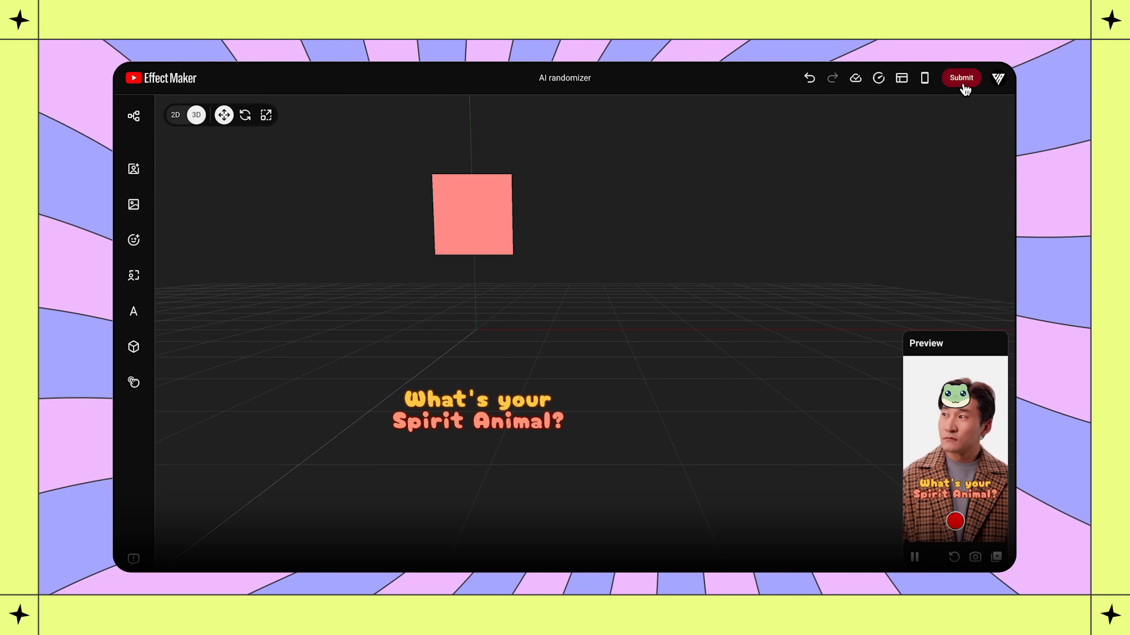
# Step: Start submitting the effect, upload spirit_animal_effect_icon.png as its thumbnail, and continue to the effect details
pyautogui.click(960, 78)
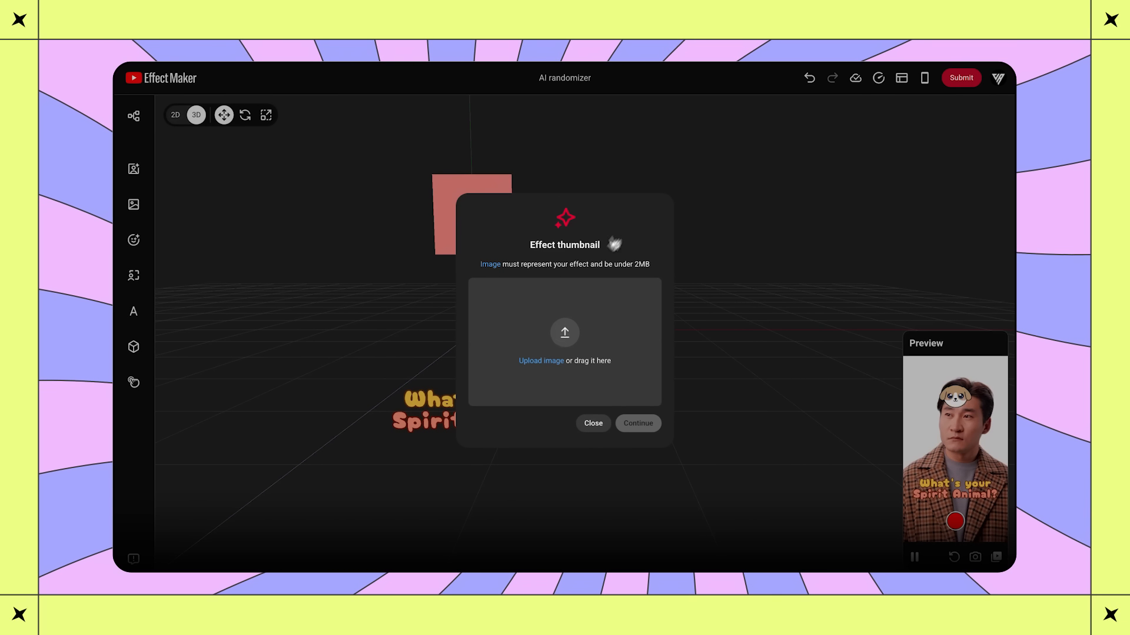
pyautogui.click(541, 360)
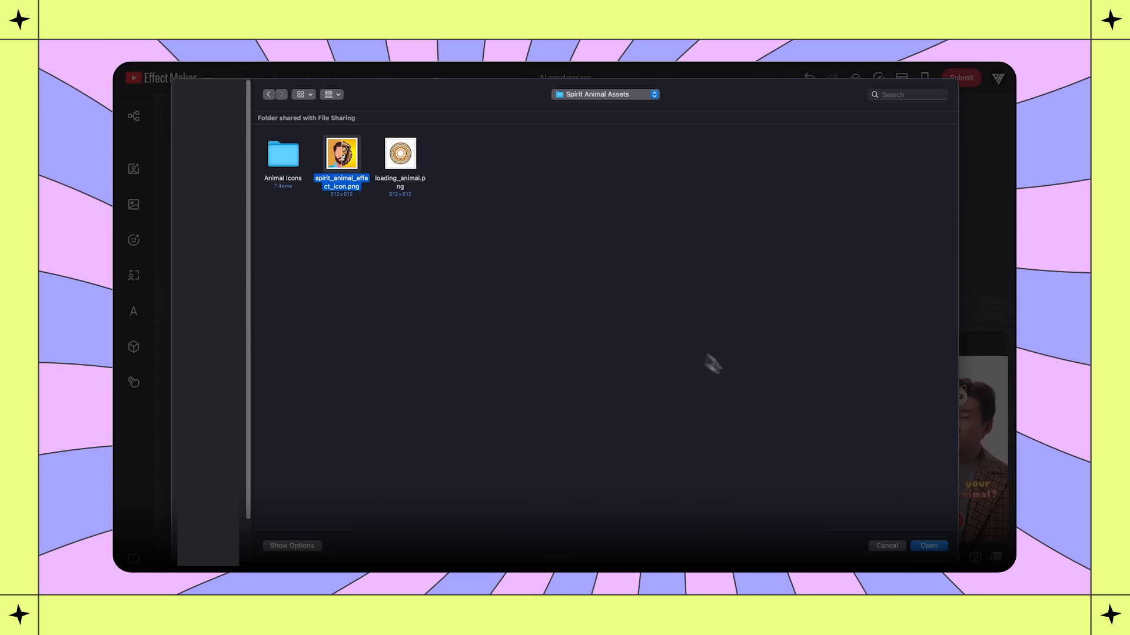
pyautogui.click(928, 545)
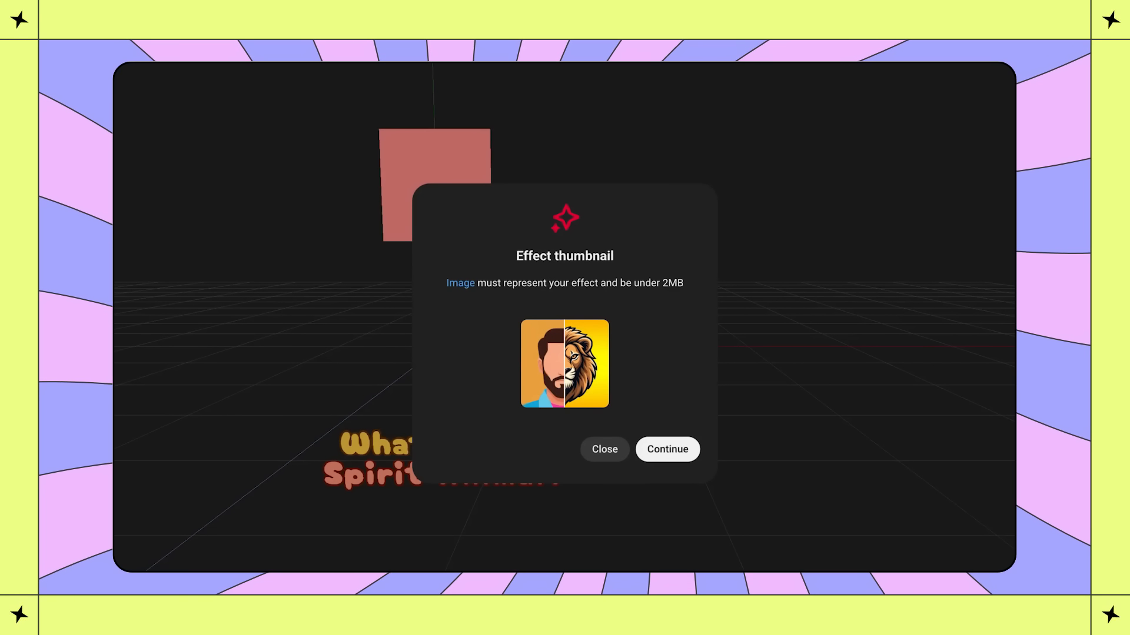
pyautogui.click(697, 449)
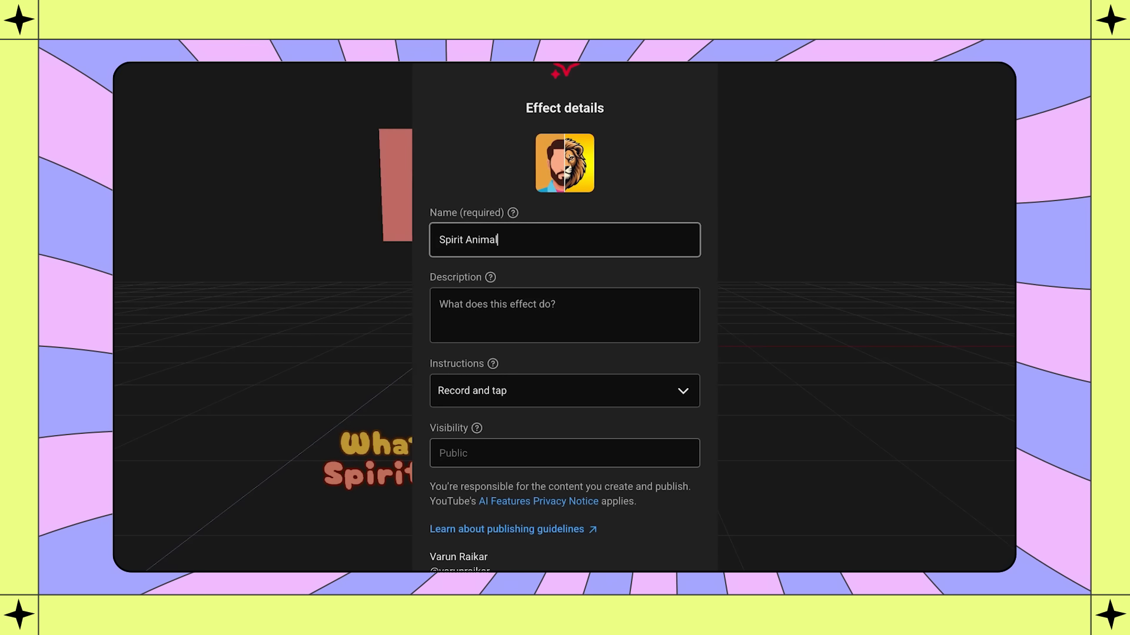
# Step: Submit the effect as Spirit Animal, described "This effect transforms your selfie into an artistic portrait infused with your spirit animal.", with Record and tap instructions
pyautogui.click(621, 330)
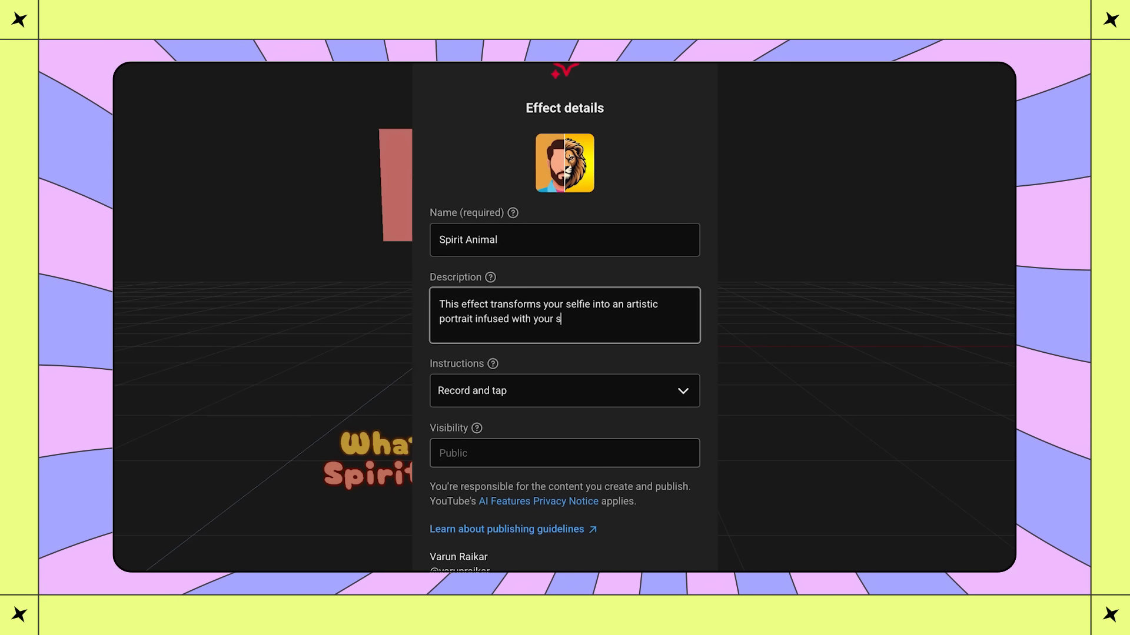
pyautogui.click(591, 390)
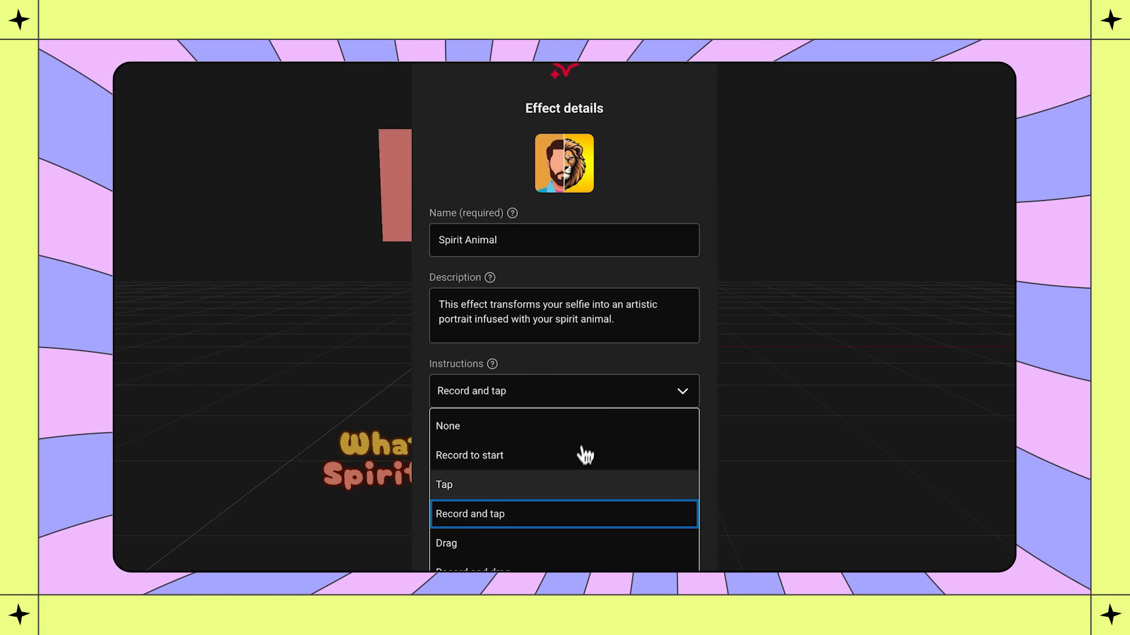
pyautogui.click(566, 524)
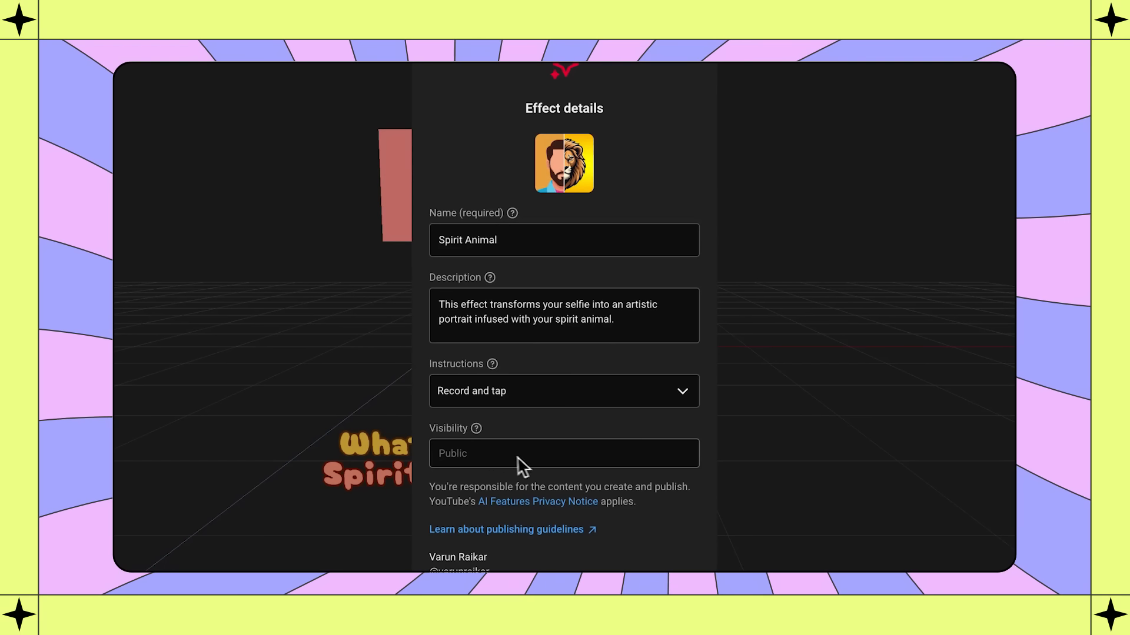
pyautogui.click(668, 536)
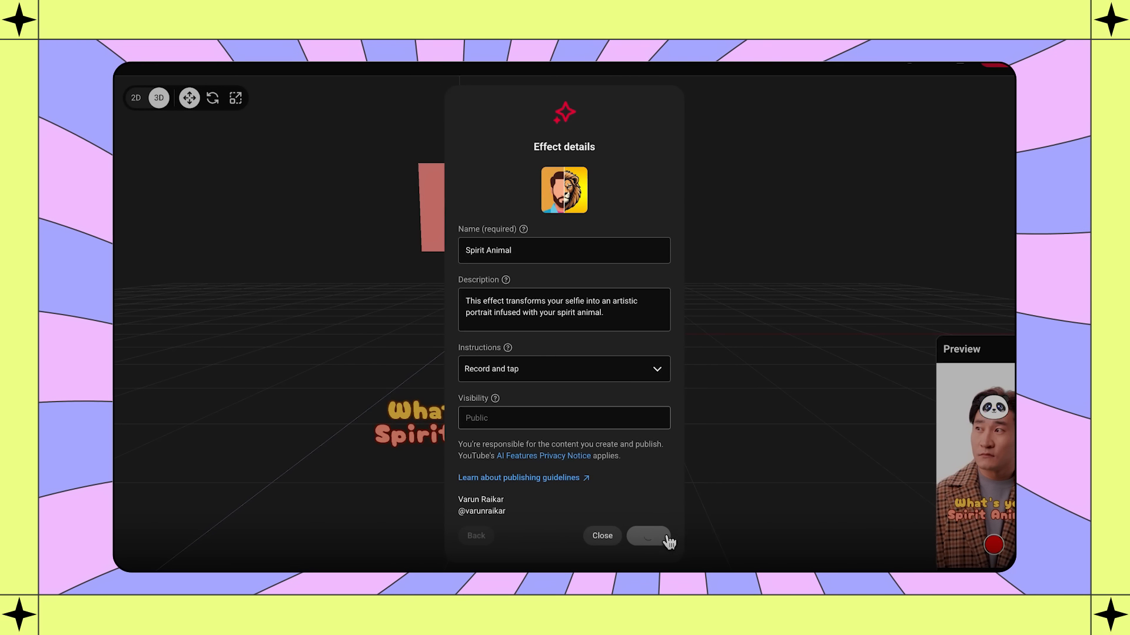